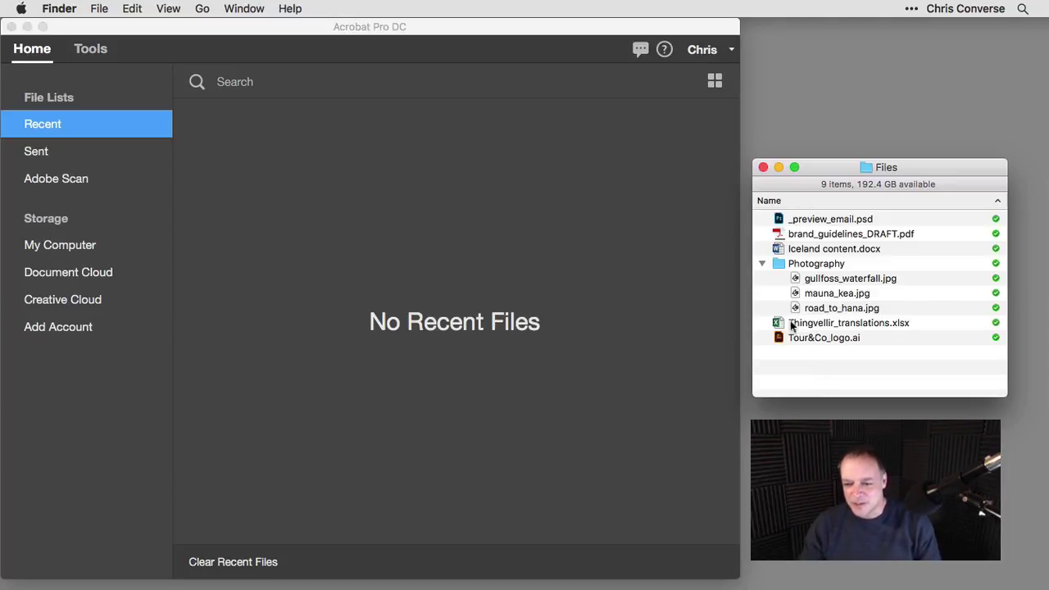
Preview _preview_email.psd from the Files folder in an enlarged preview and zoom in to the email's header.
left_click(840, 219)
key("space")
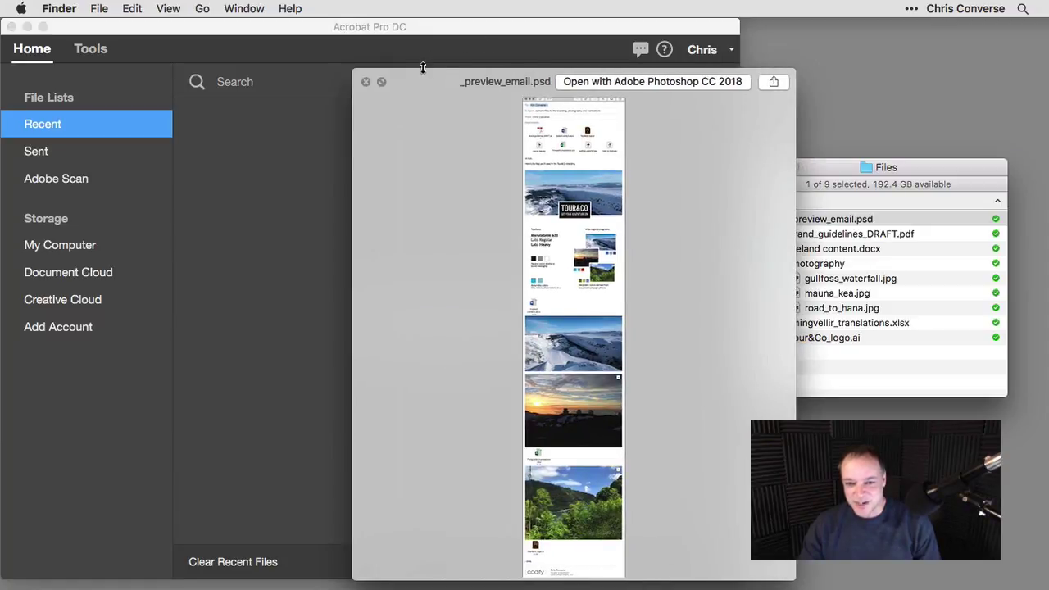
left_click_drag(350, 87, 227, 82)
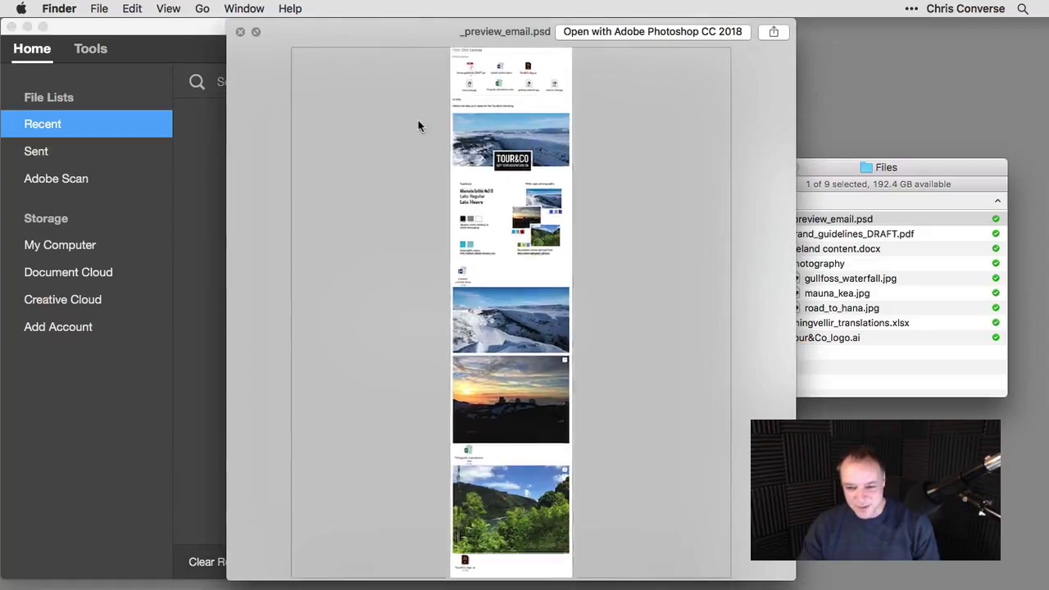
scroll(738, 328, "up", 3)
scroll(760, 298, "up", 10)
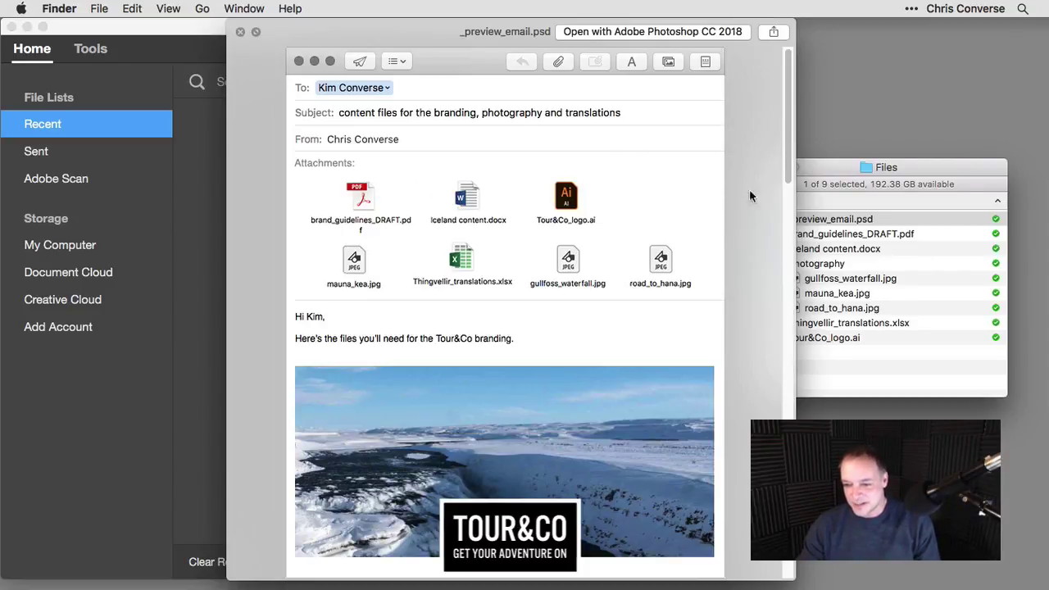
Read through the previewed email's attachments, brand guidelines and inline photos down to the signature, and close the preview.
scroll(703, 273, "down", 2)
scroll(682, 324, "down", 10)
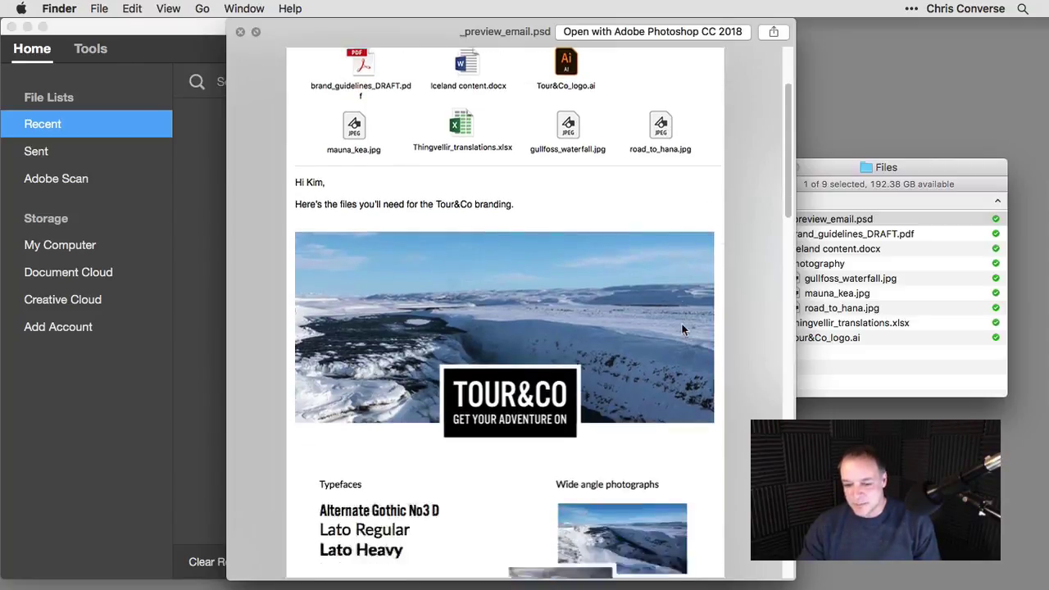
scroll(620, 367, "down", 15)
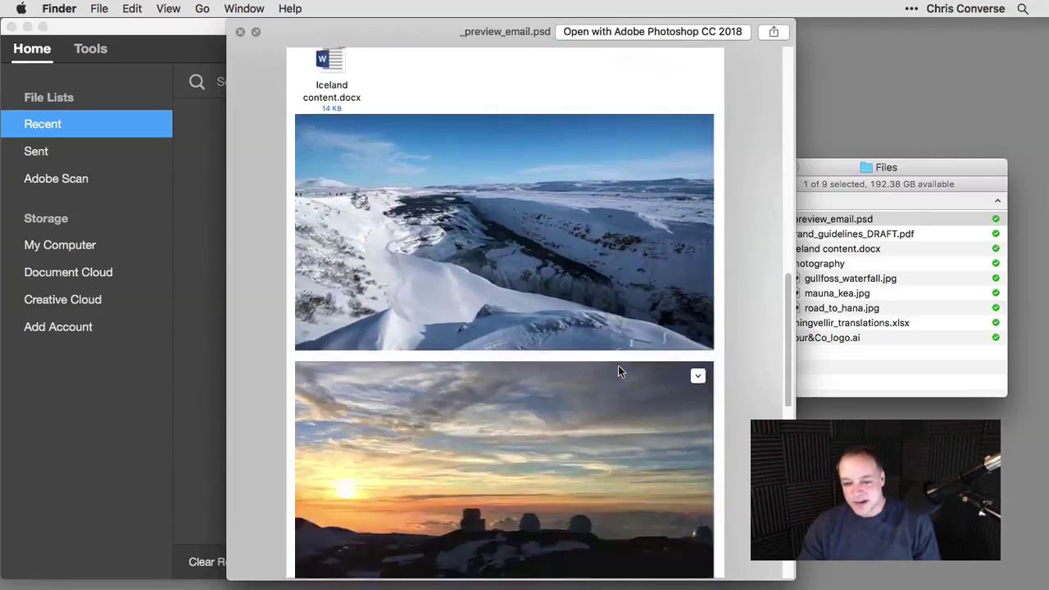
scroll(616, 369, "down", 8)
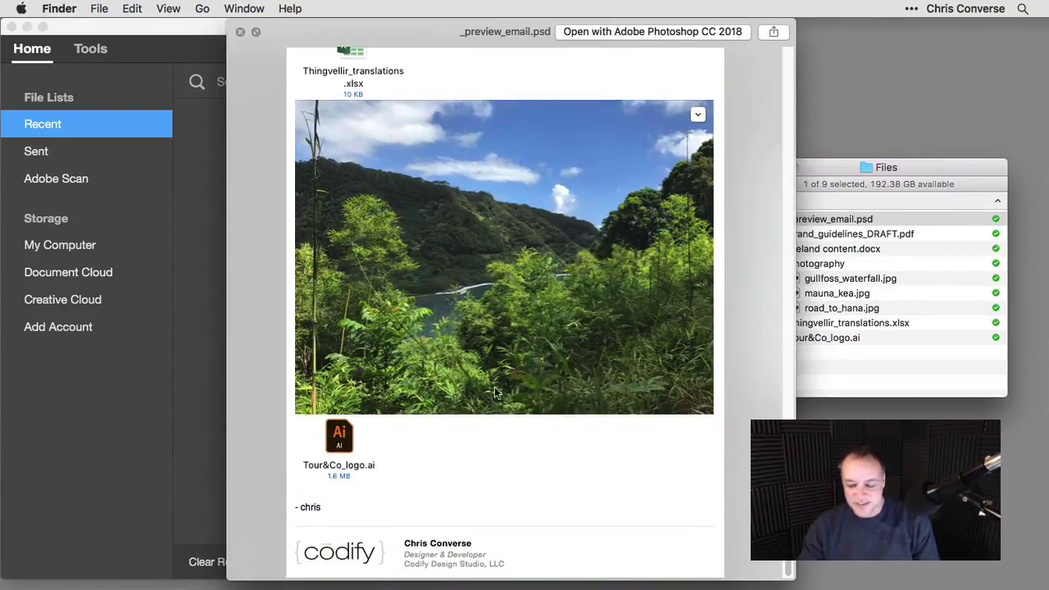
scroll(496, 357, "up", 10)
scroll(487, 366, "up", 18)
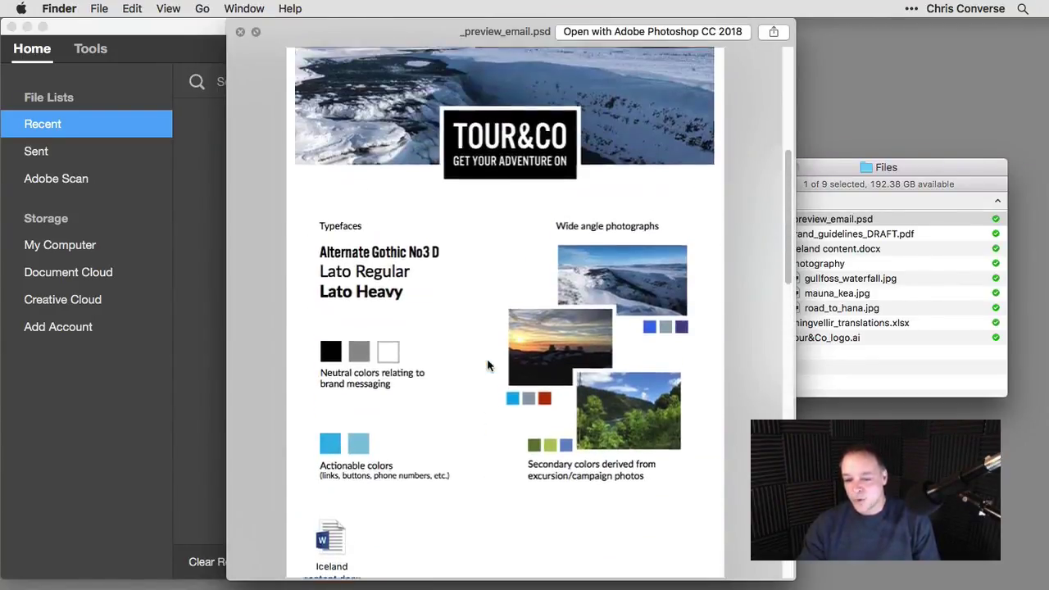
scroll(487, 360, "up", 5)
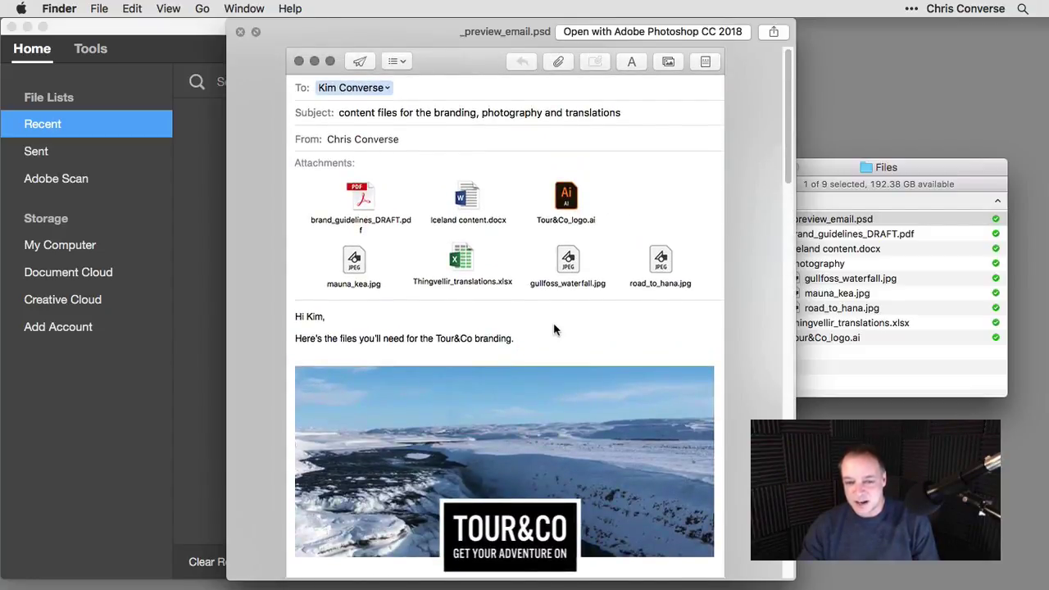
key("super+minus")
left_click(241, 32)
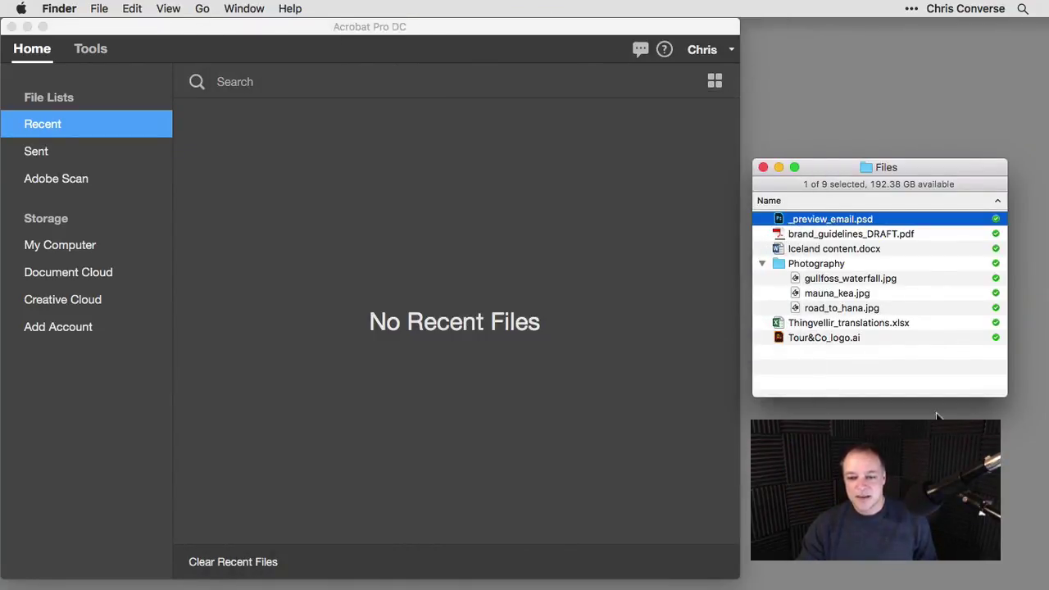
left_click(913, 390)
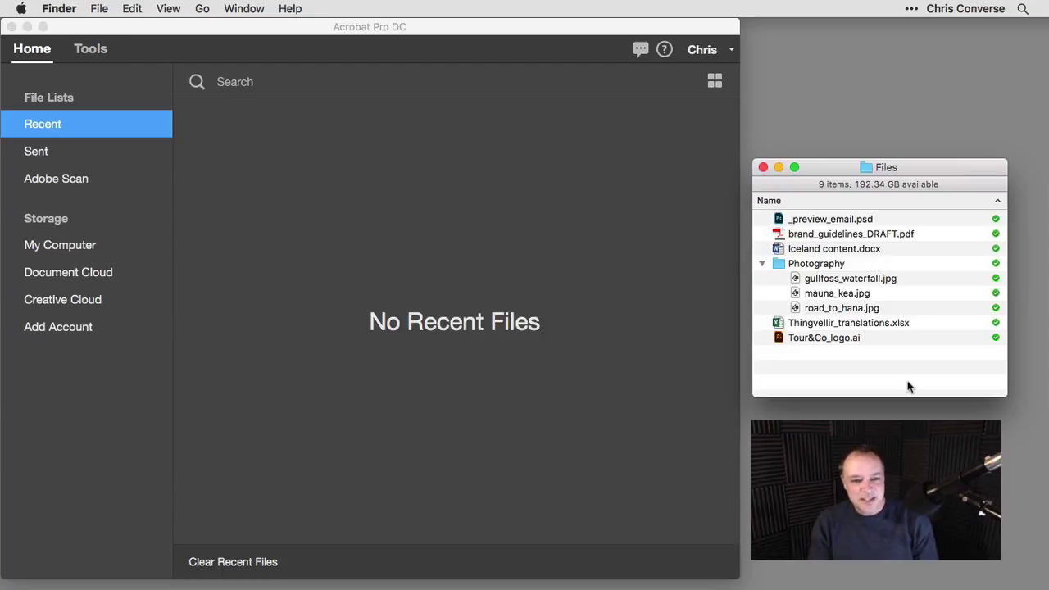
Switch to Acrobat Pro DC, open the Combine Files tool and add brand_guidelines_DRAFT.pdf from the Files folder.
left_click(485, 264)
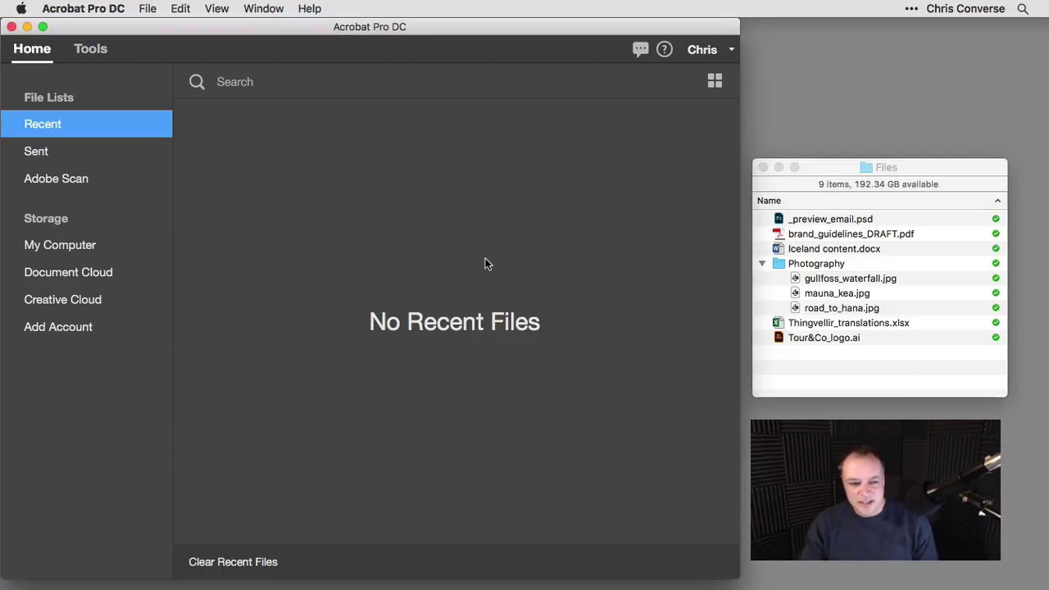
left_click(96, 53)
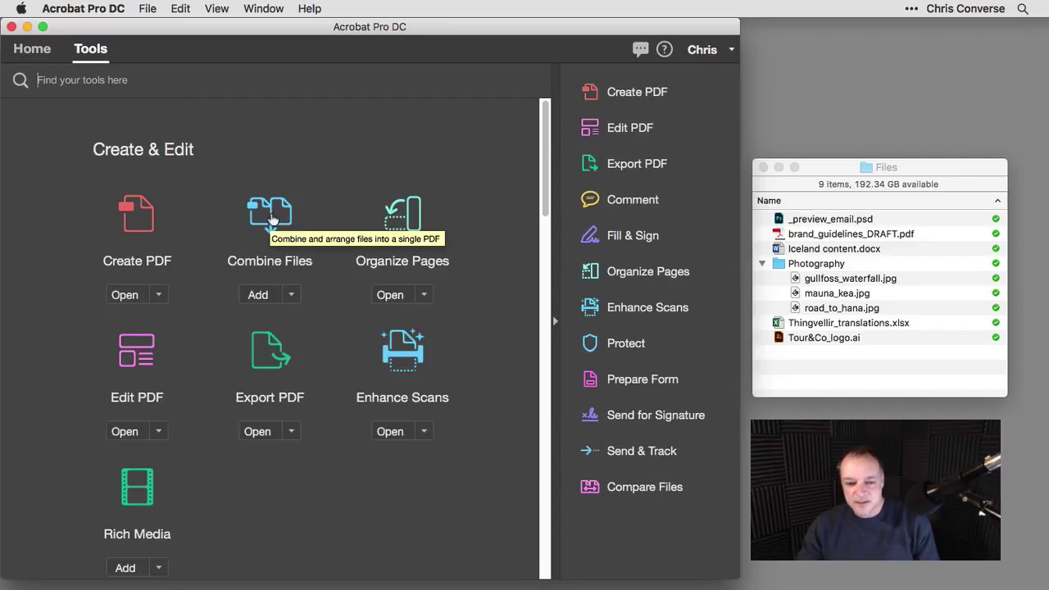
left_click(272, 217)
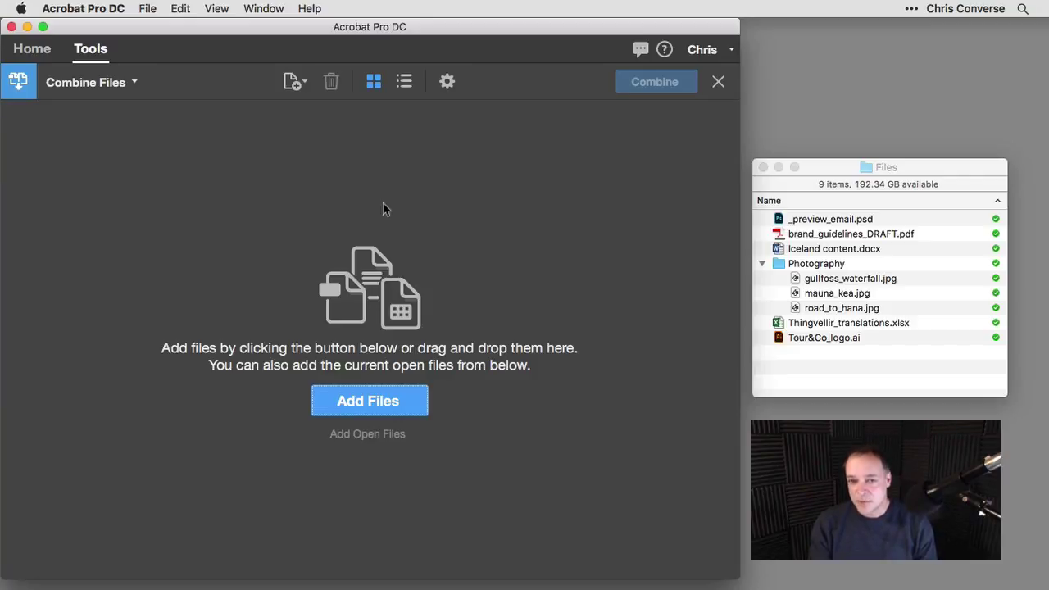
left_click(835, 173)
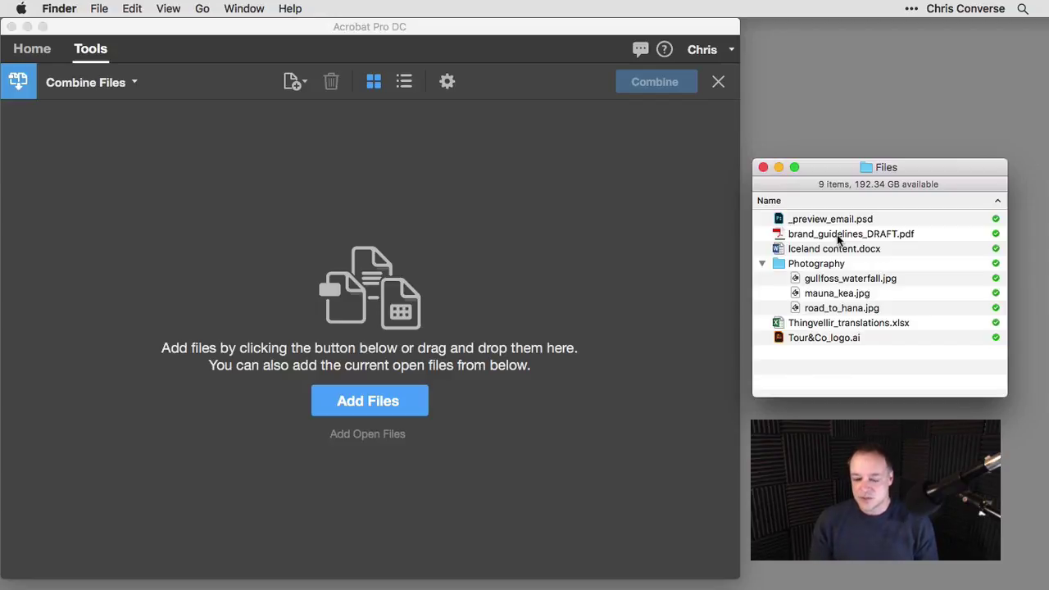
left_click_drag(817, 238, 397, 152)
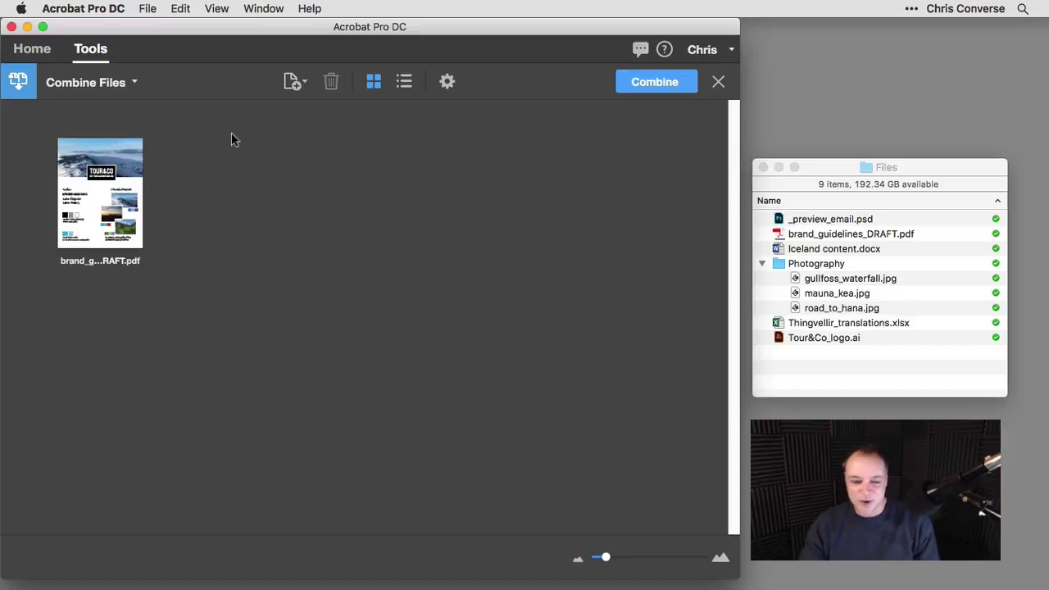
Inspect the enlarged page preview of brand_guidelines_DRAFT.pdf among the files to combine, and close it.
mouse_move(94, 153)
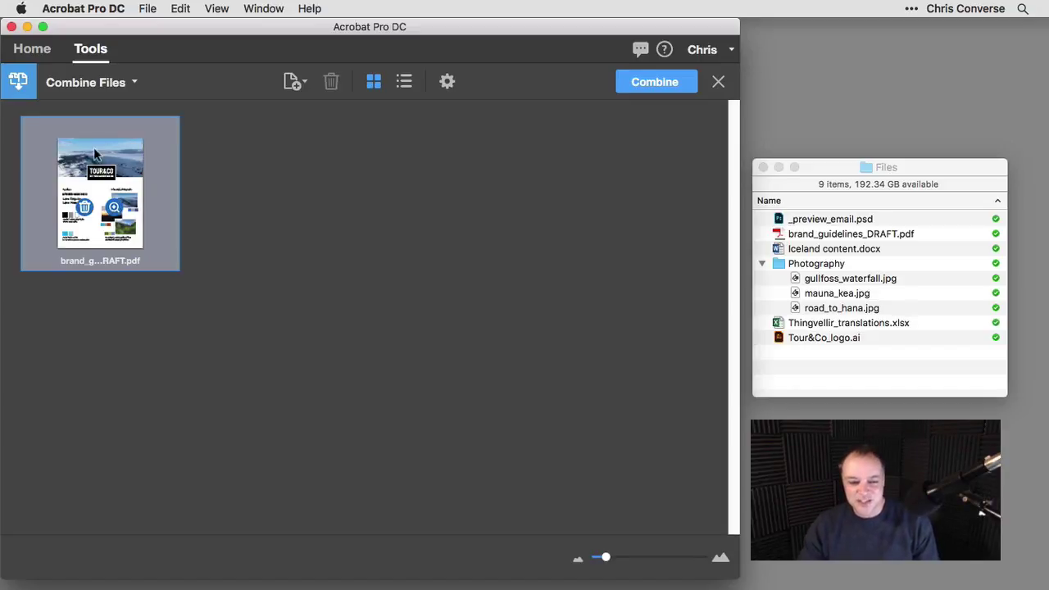
left_click(114, 208)
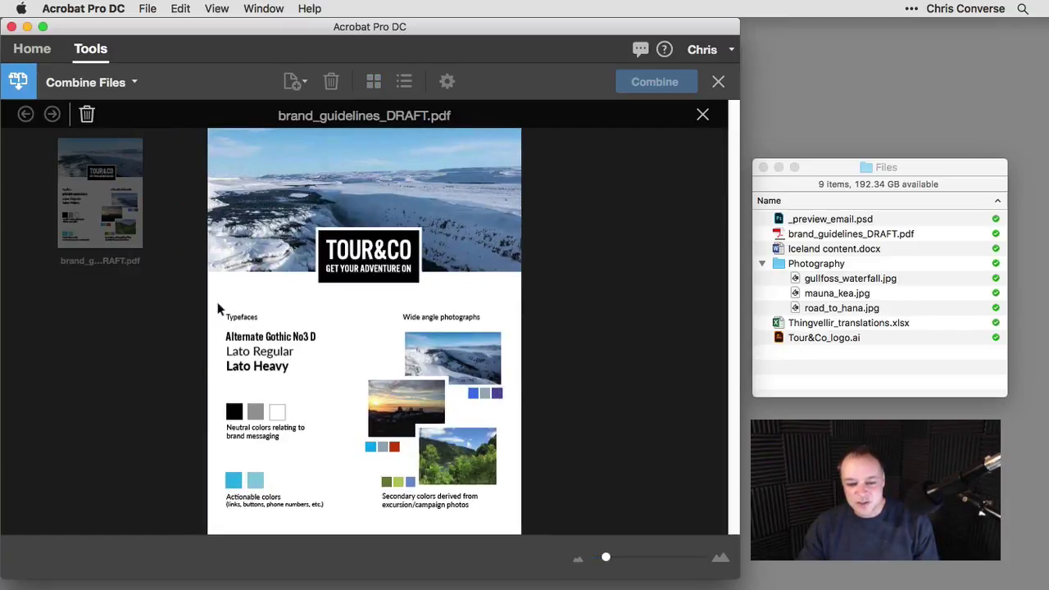
left_click(702, 114)
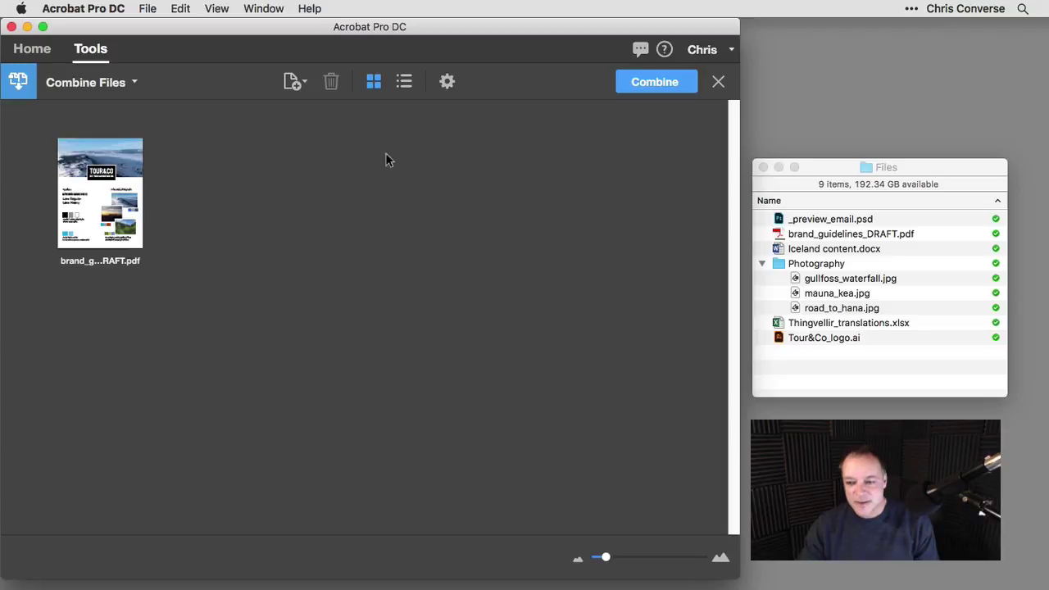
Preview the text of Iceland content.docx in Finder and add the document after the brand guidelines in Combine Files.
left_click(805, 252)
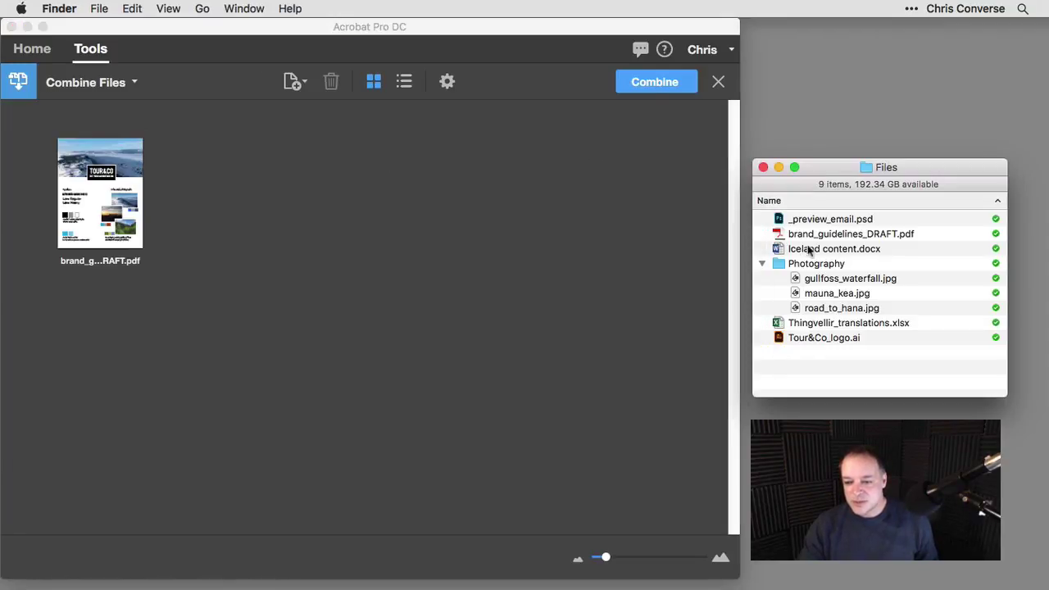
left_click(812, 252)
key("space")
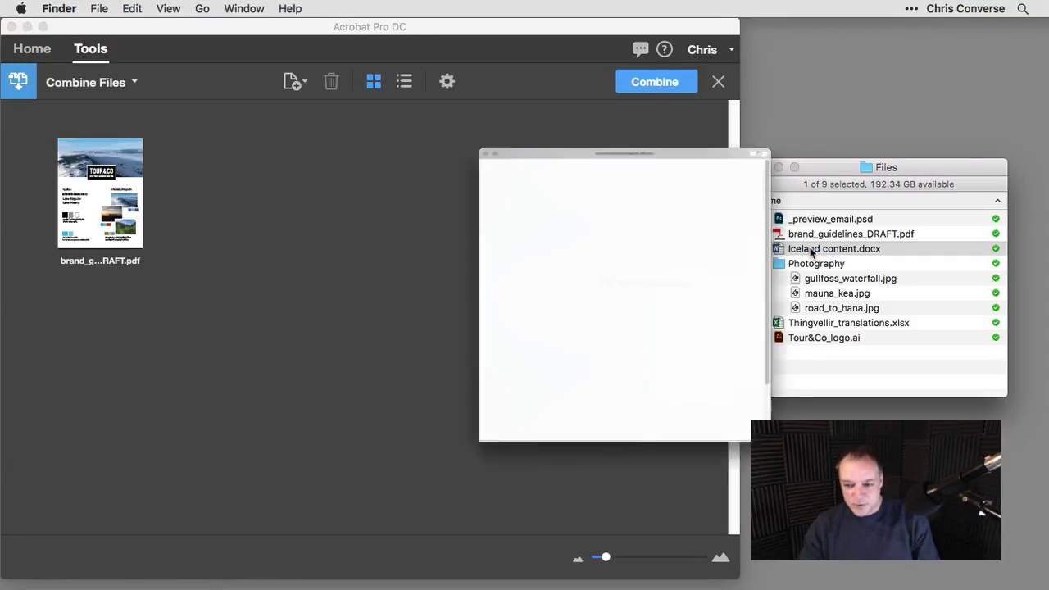
scroll(603, 293, "down", 5)
scroll(598, 290, "up", 5)
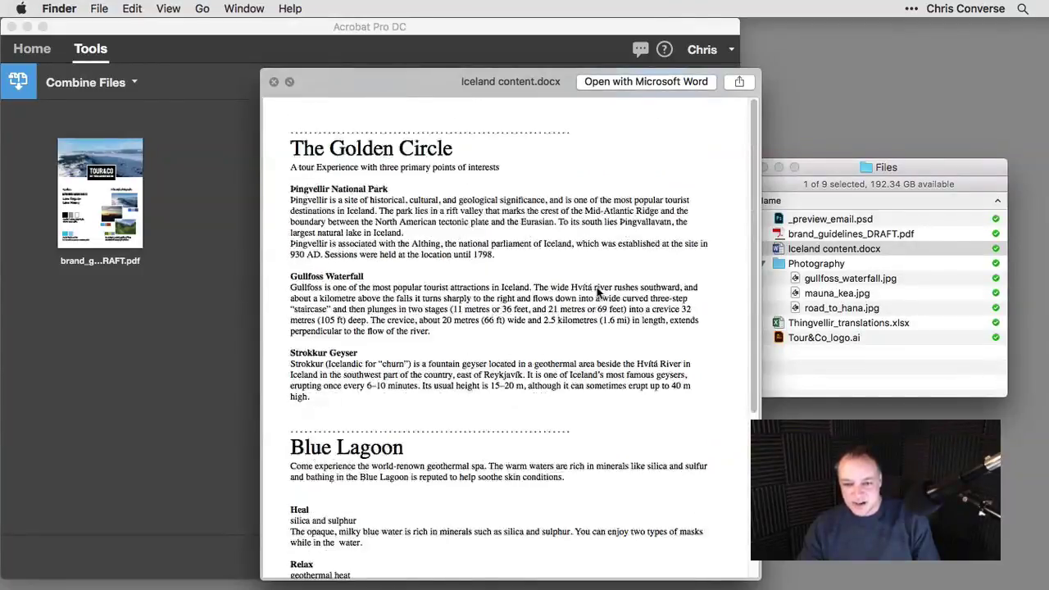
scroll(598, 290, "down", 5)
scroll(598, 290, "up", 5)
key("space")
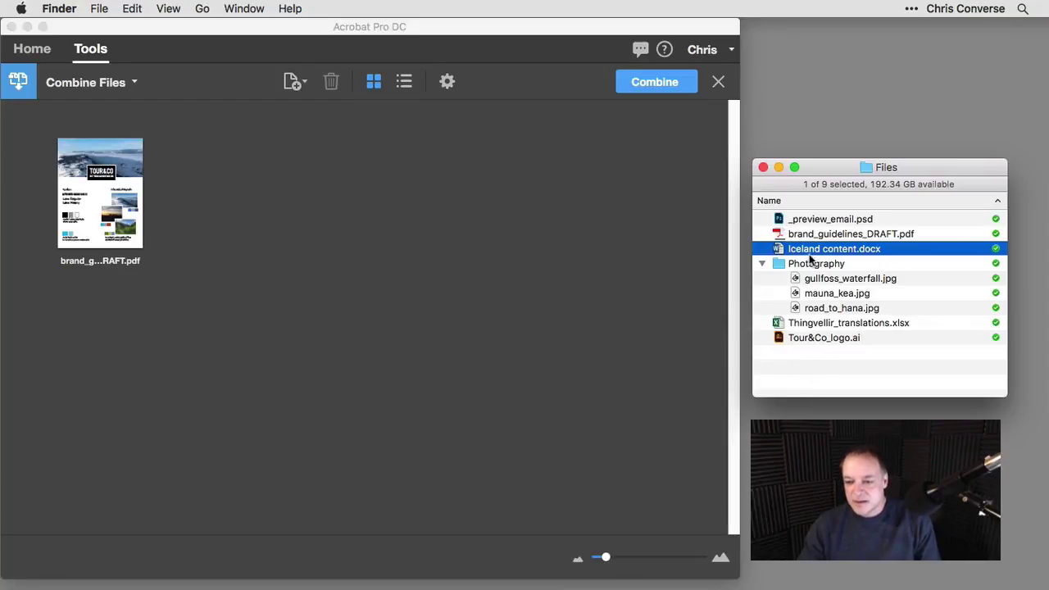
left_click_drag(812, 253, 335, 197)
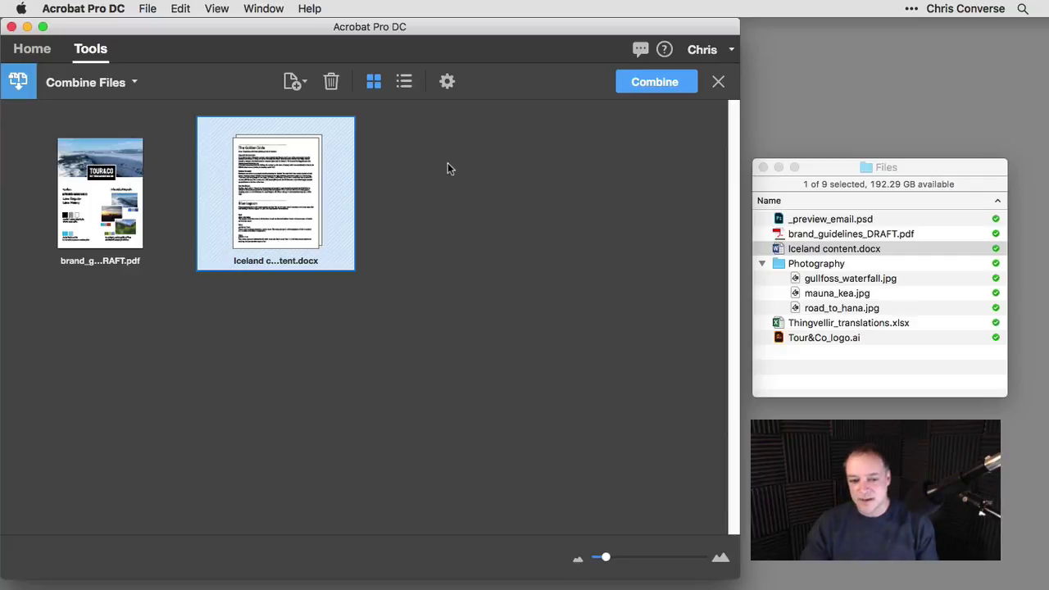
Expand Iceland content.docx into its pages, examine page 1 in the enlarged preview, and collapse the document again.
mouse_move(218, 136)
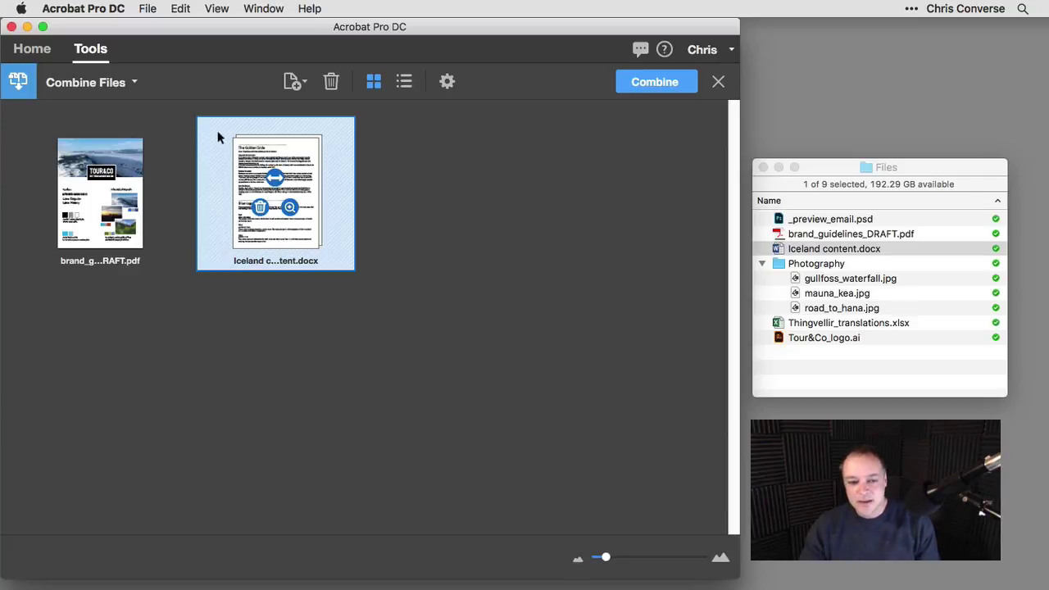
left_click(275, 178)
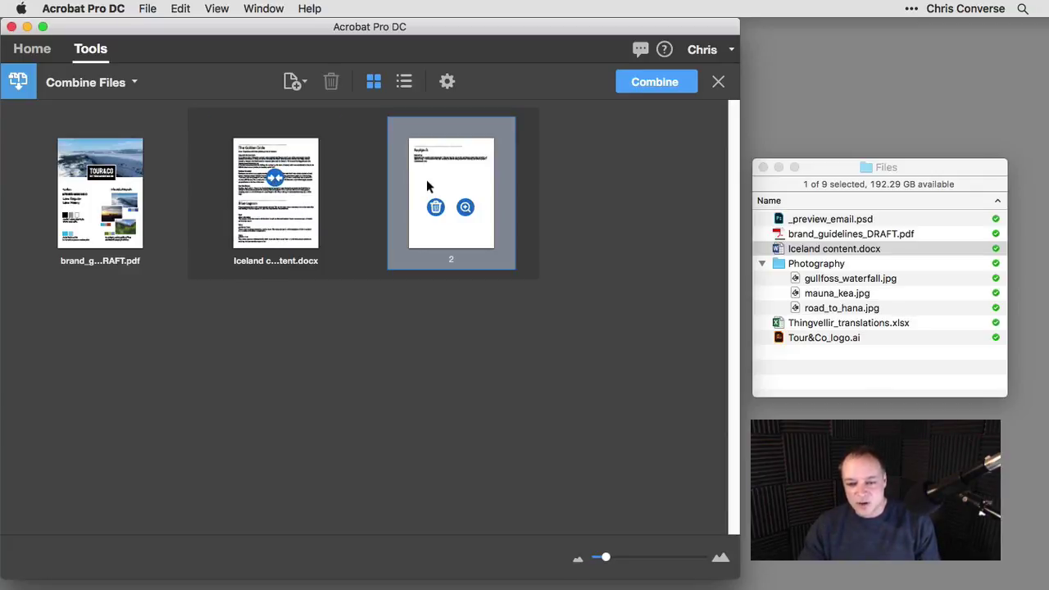
left_click(290, 206)
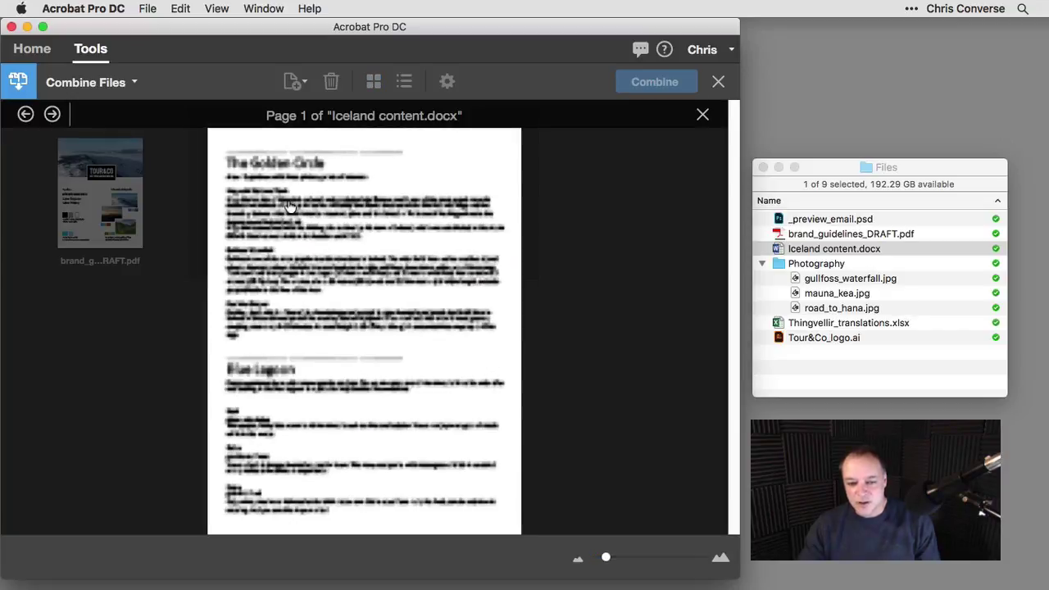
key("Right")
key("Left")
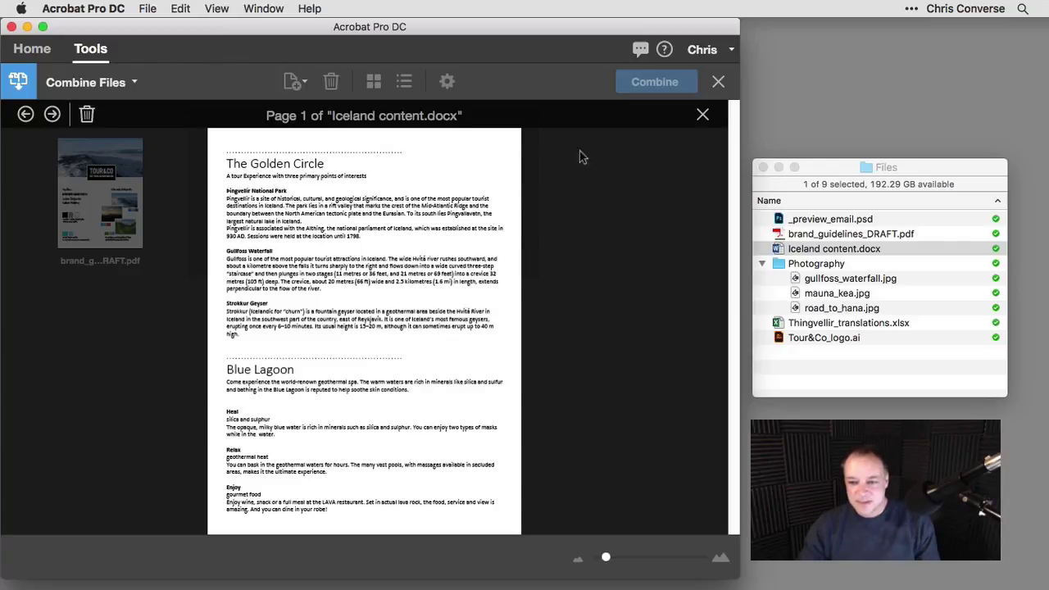
left_click(703, 114)
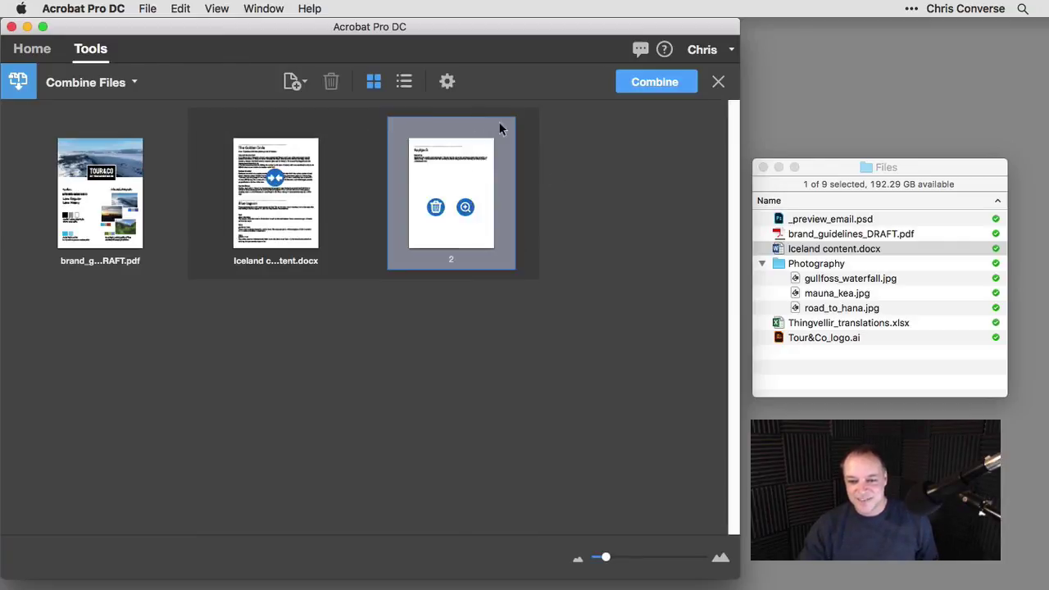
left_click(275, 179)
left_click(386, 171)
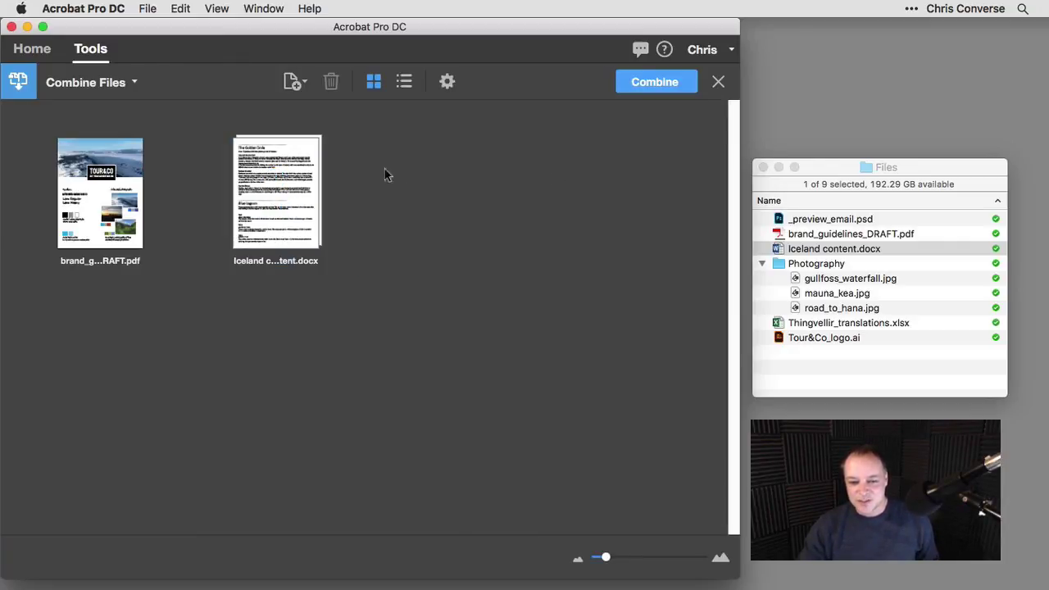
mouse_move(322, 143)
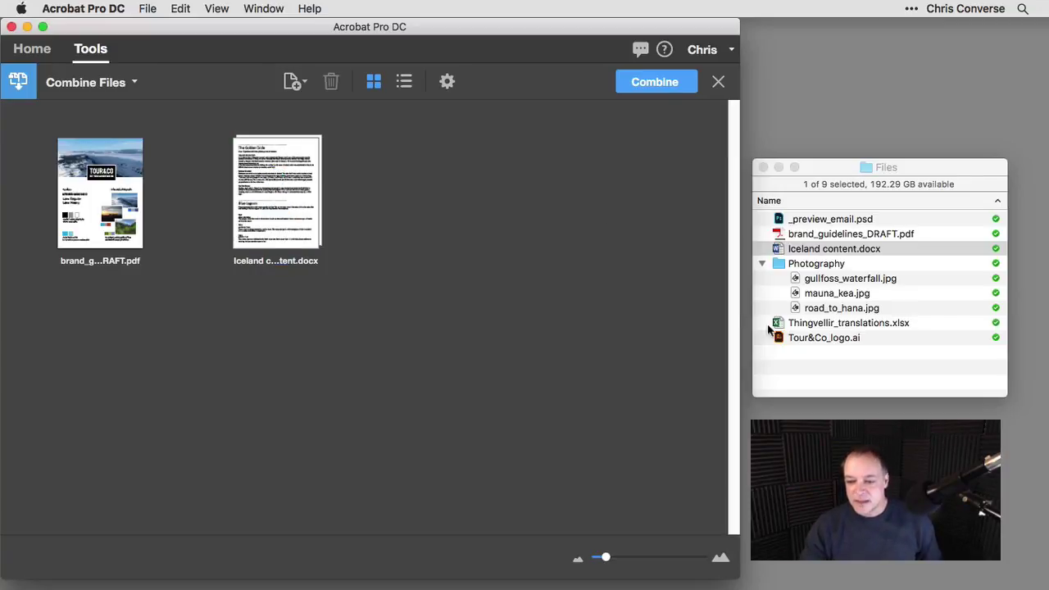
Preview Thingvellir_translations.xlsx in Finder and add the spreadsheet after Iceland content.docx in Combine Files.
left_click(831, 330)
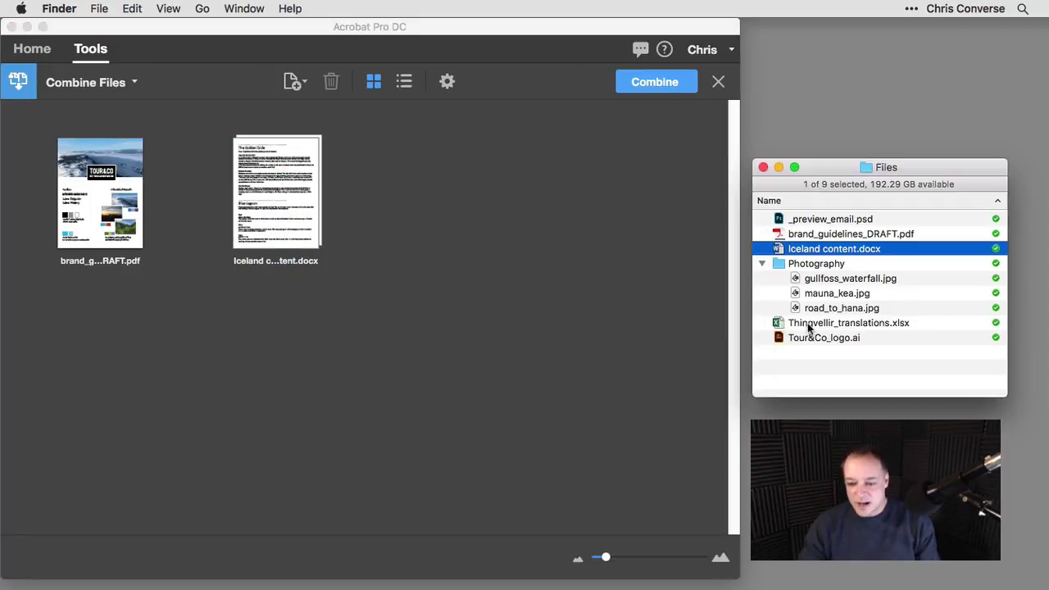
left_click(812, 329)
key("space")
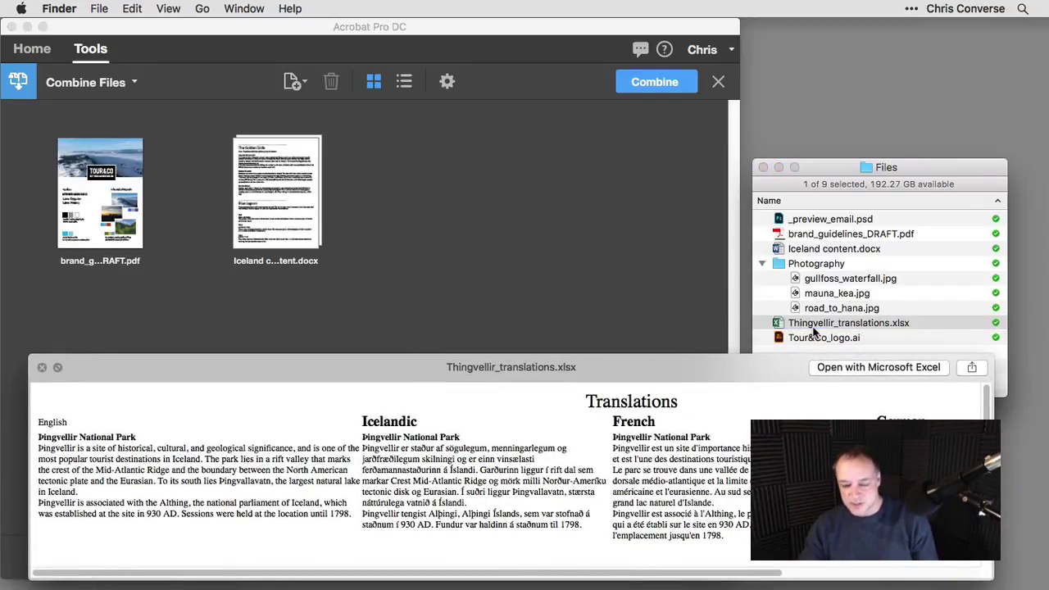
key("space")
left_click(828, 361)
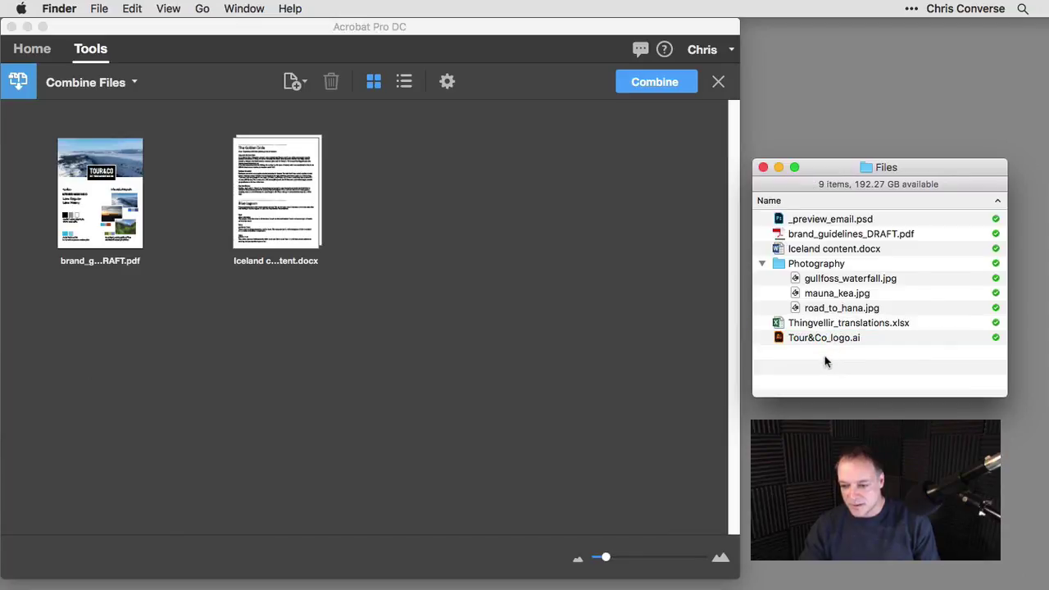
left_click_drag(810, 330, 484, 155)
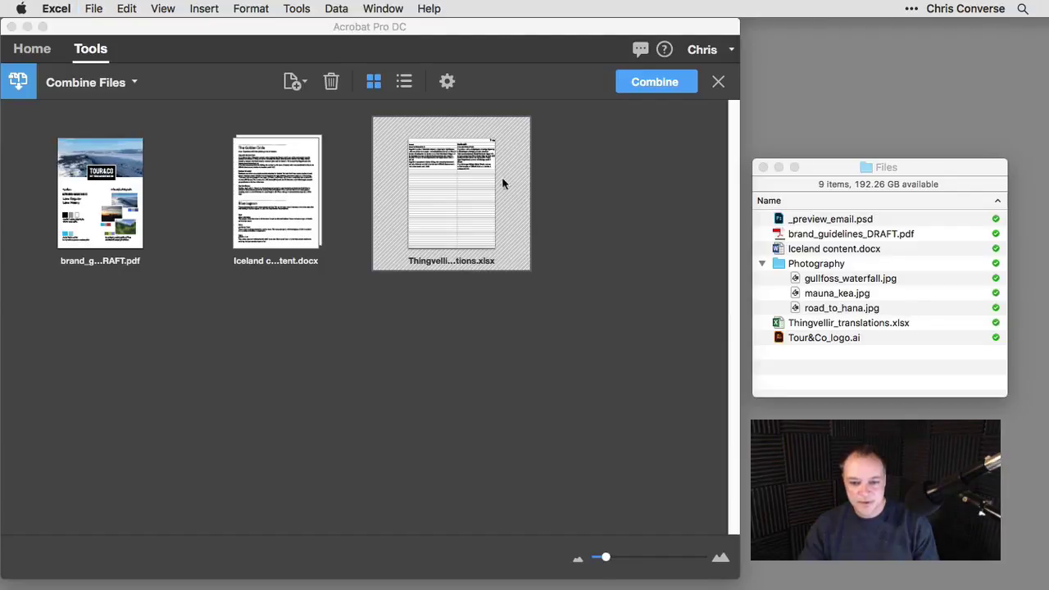
Check the enlarged preview of Thingvellir_translations.xlsx, and add Tour&Co_logo.ai after it in Combine Files, viewing the logo enlarged too.
left_click(465, 206)
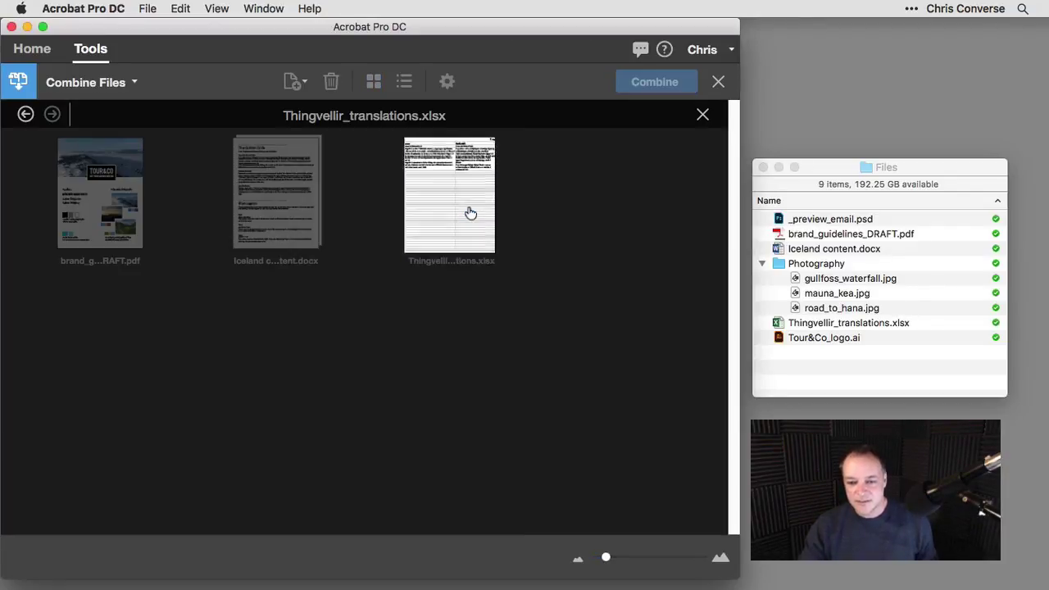
left_click(704, 116)
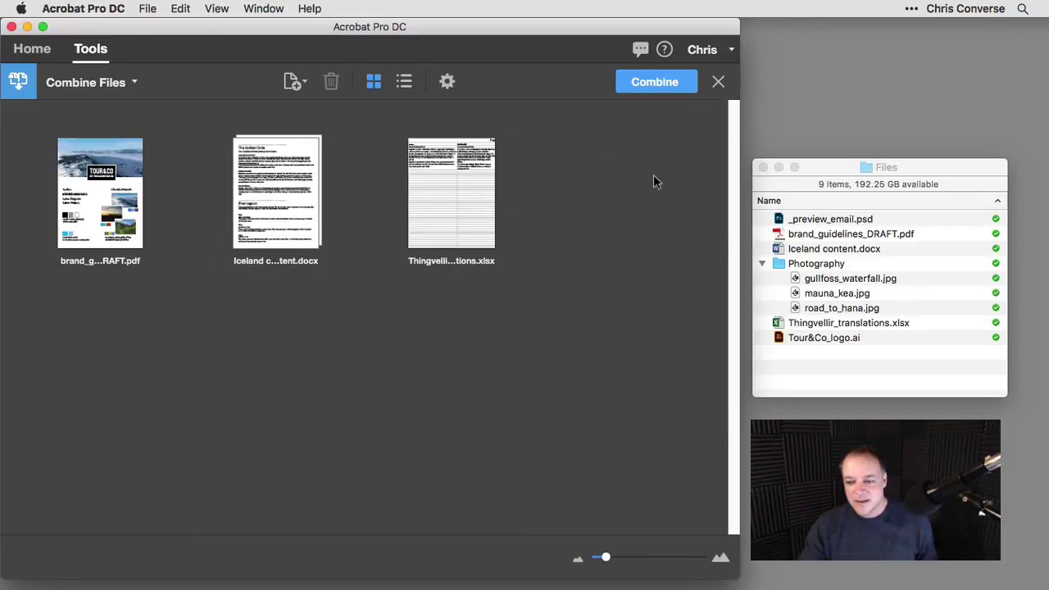
left_click_drag(808, 338, 622, 245)
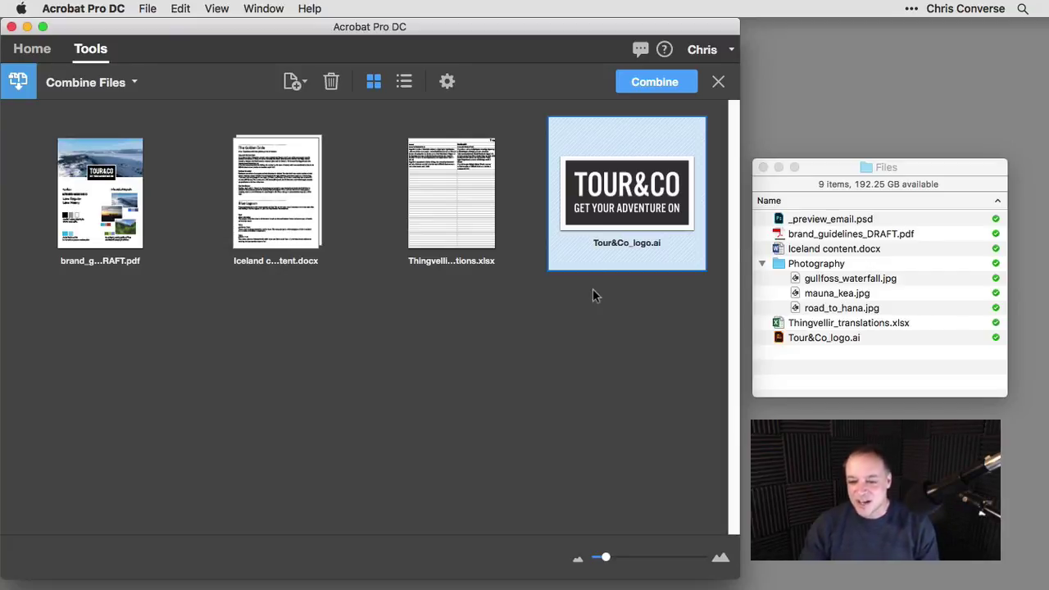
left_click(645, 214)
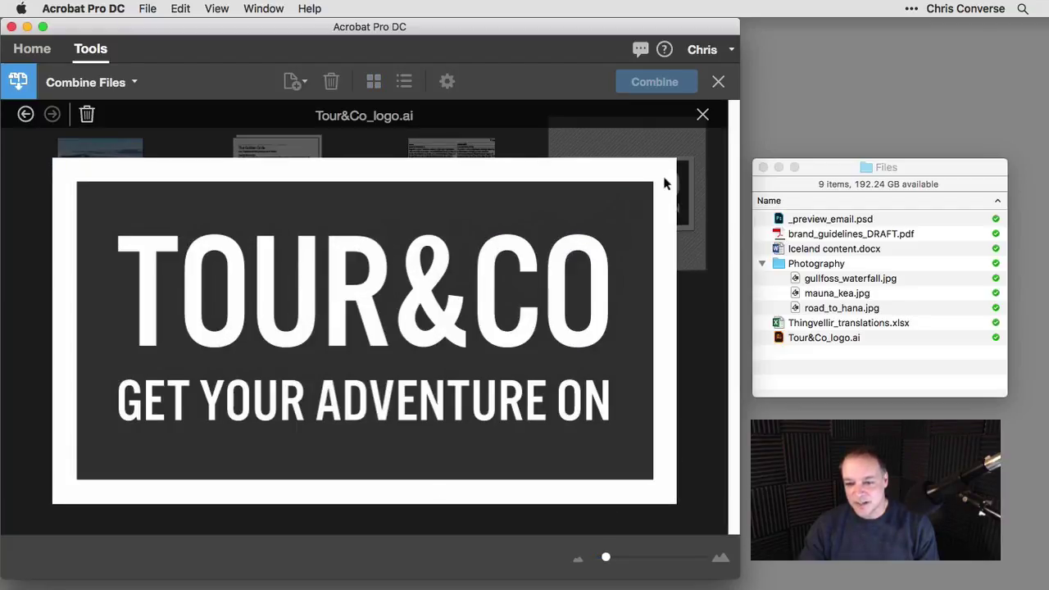
left_click(702, 114)
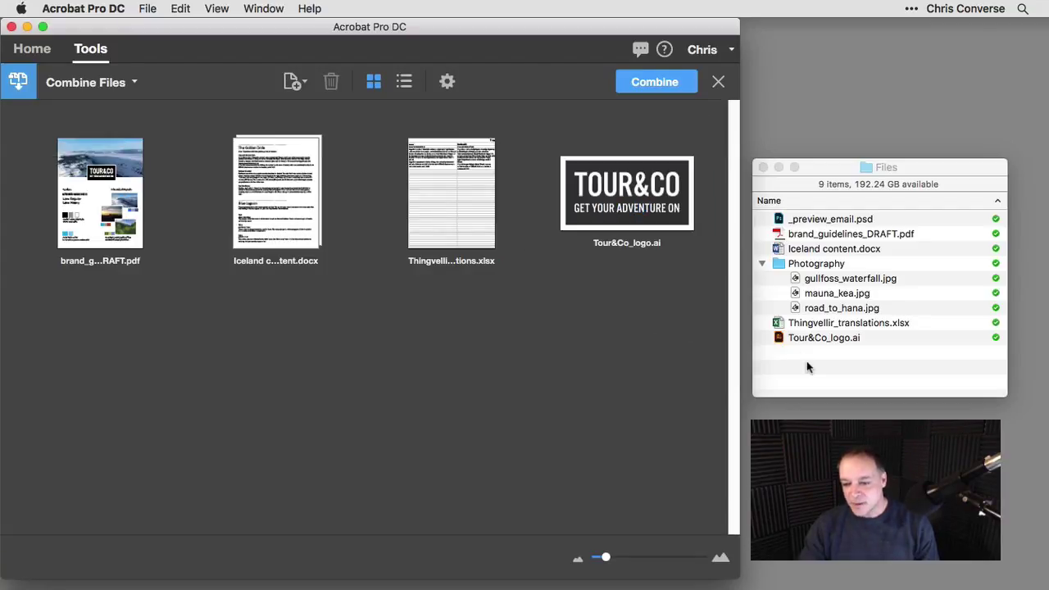
Preview the three photos in the Photography folder in Finder, from gullfoss_waterfall.jpg to road_to_hana.jpg, and close the preview.
left_click(810, 366)
left_click(825, 283)
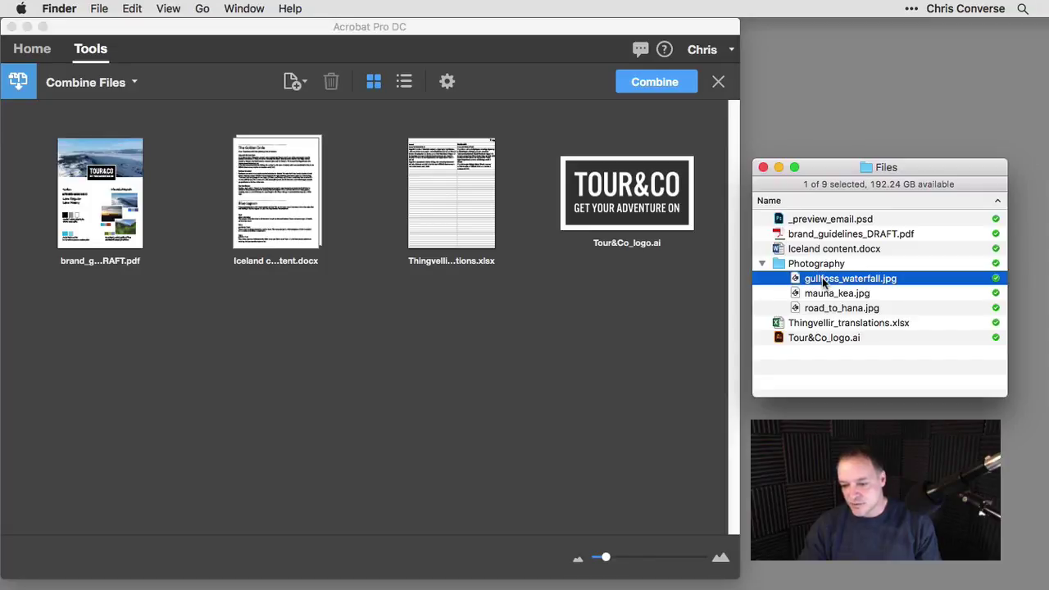
key("space")
key("Down")
key("Down")
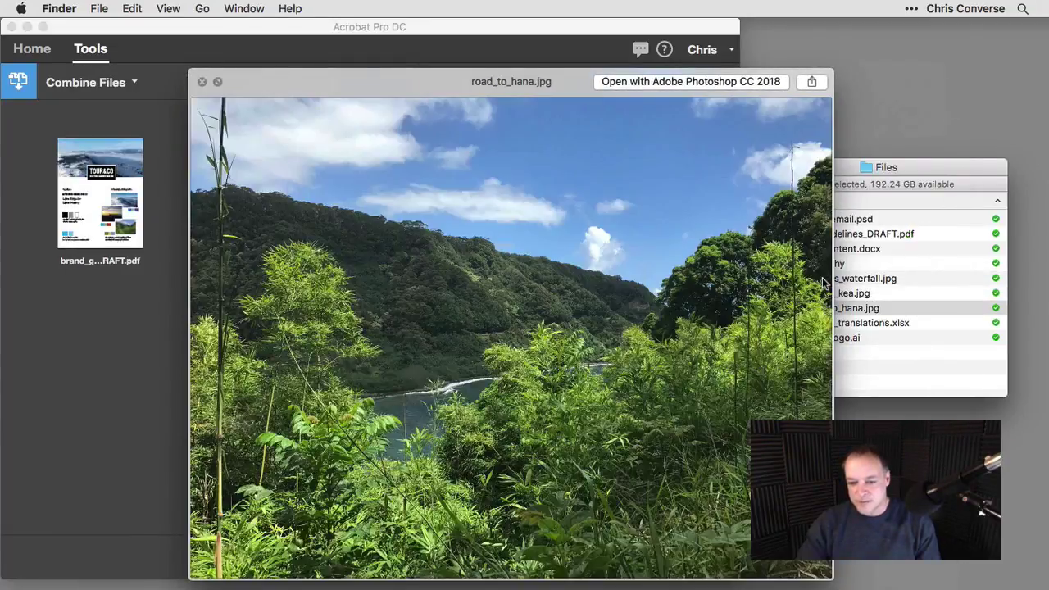
key("Up")
key("Up")
key("space")
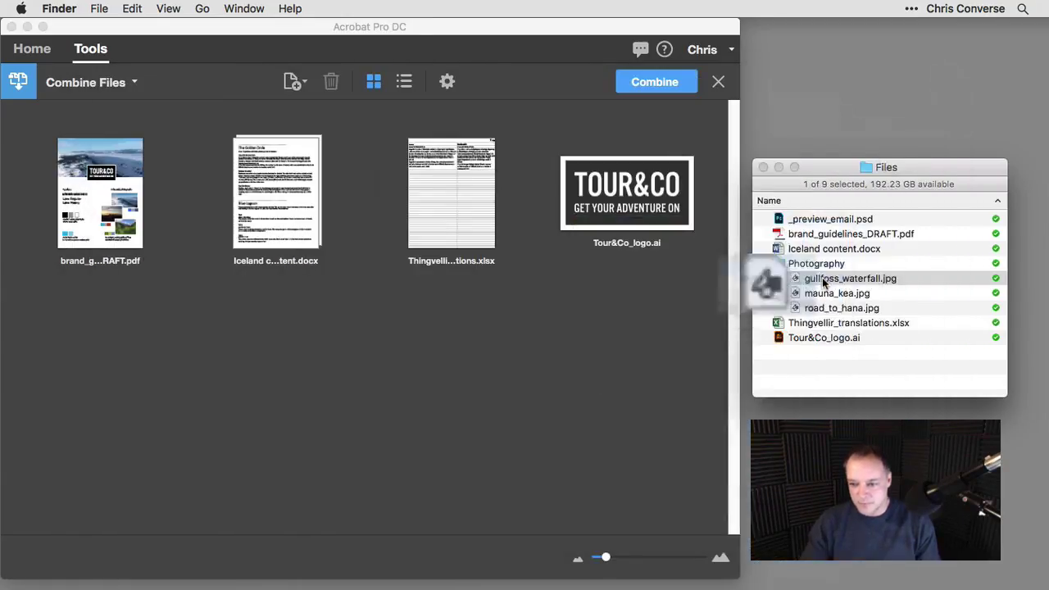
Add gullfoss_waterfall.jpg, mauna_kea.jpg and road_to_hana.jpg together to Combine Files, directly after the brand guidelines PDF.
left_click(832, 385)
left_click(832, 280)
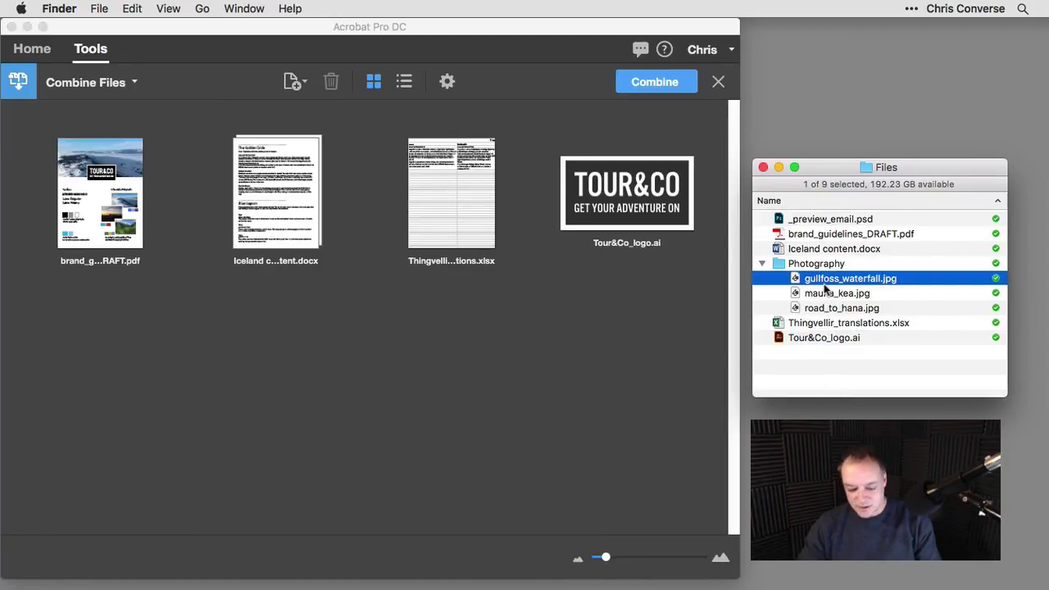
left_click(820, 310, "shift")
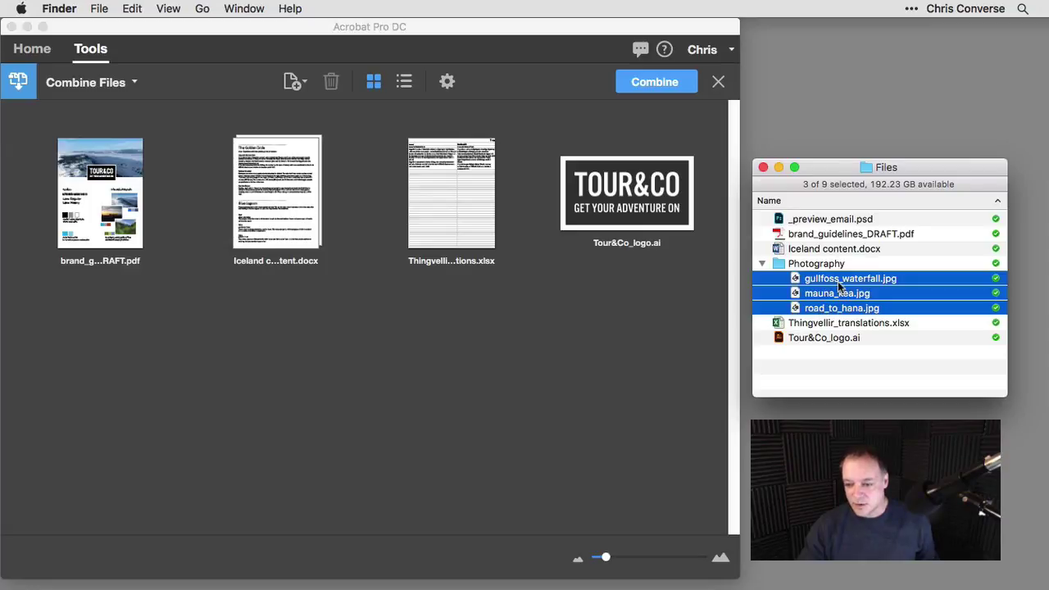
left_click_drag(838, 282, 178, 180)
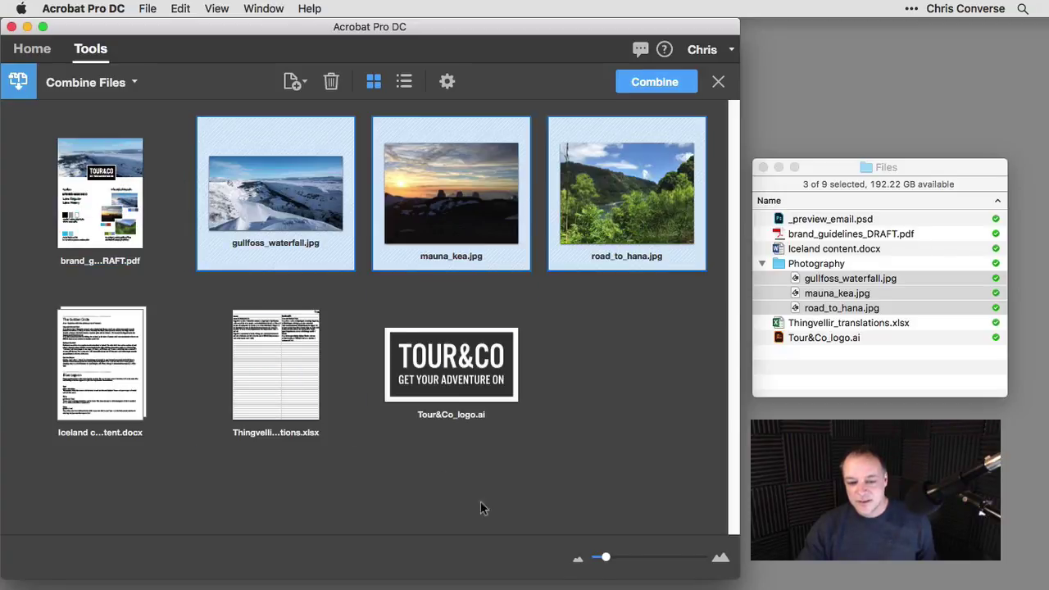
left_click(554, 530)
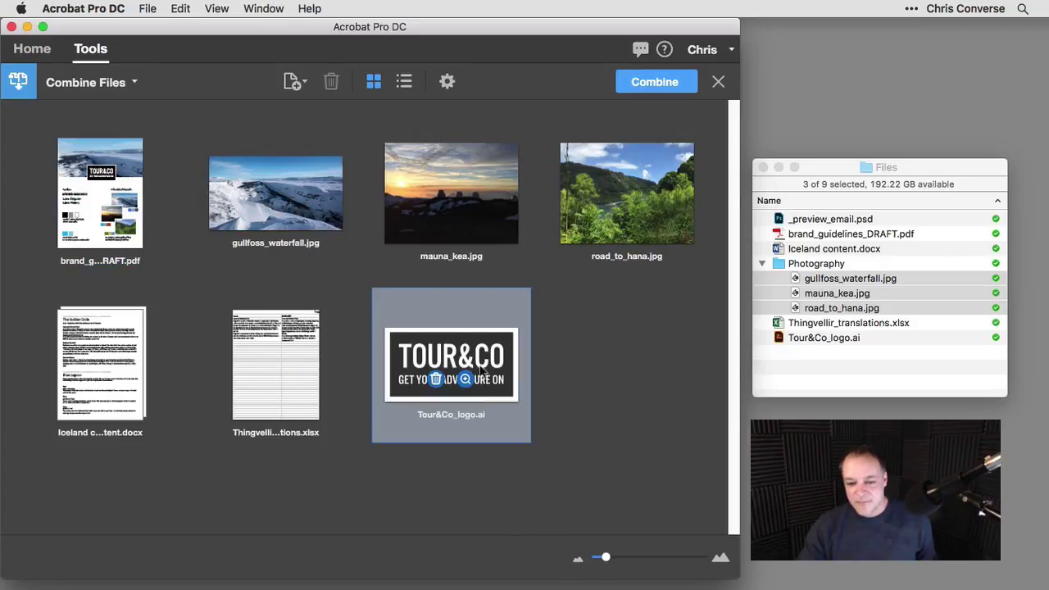
Move Tour&Co_logo.ai to the first place in the file order and combine all the files into one PDF.
left_click_drag(482, 371, 33, 185)
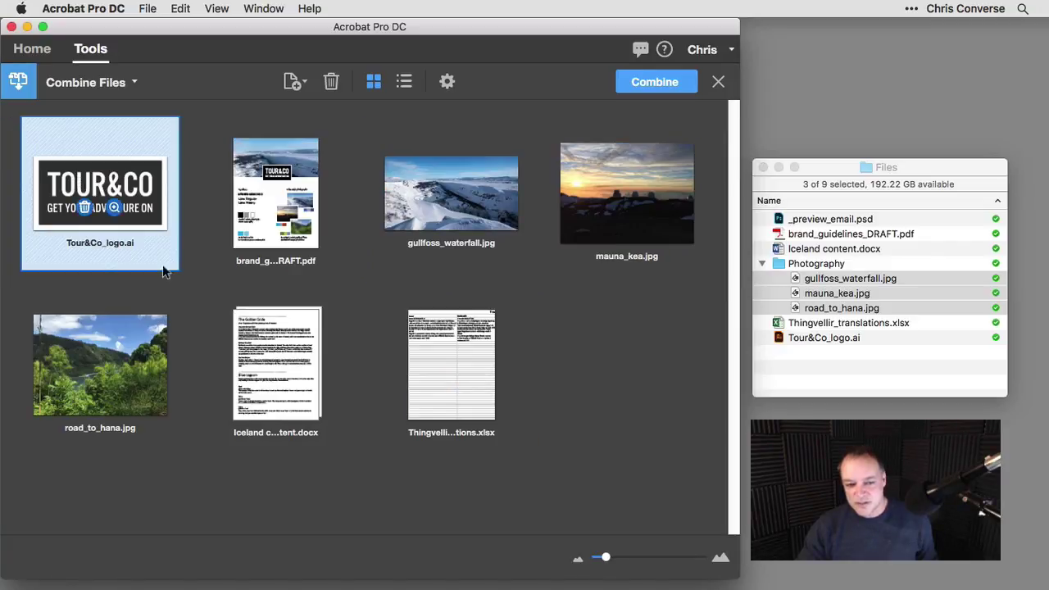
left_click(334, 515)
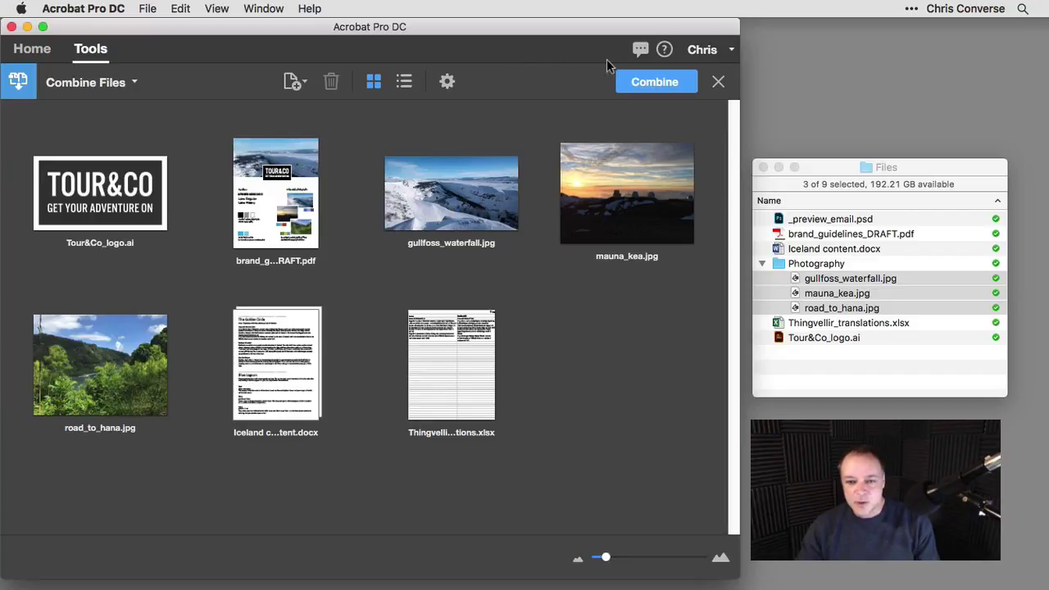
key("super+minus")
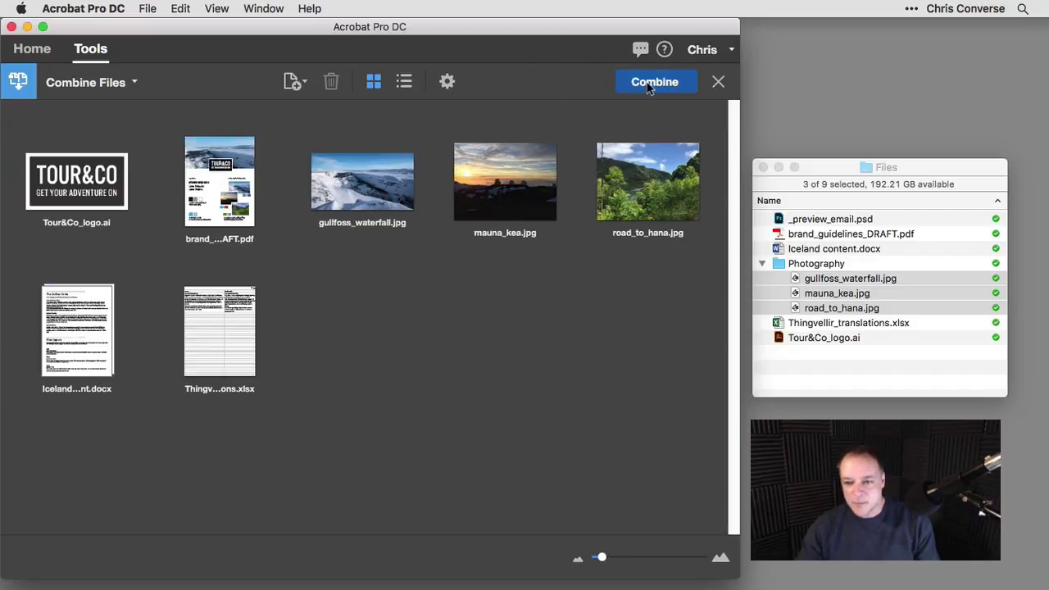
left_click(647, 84)
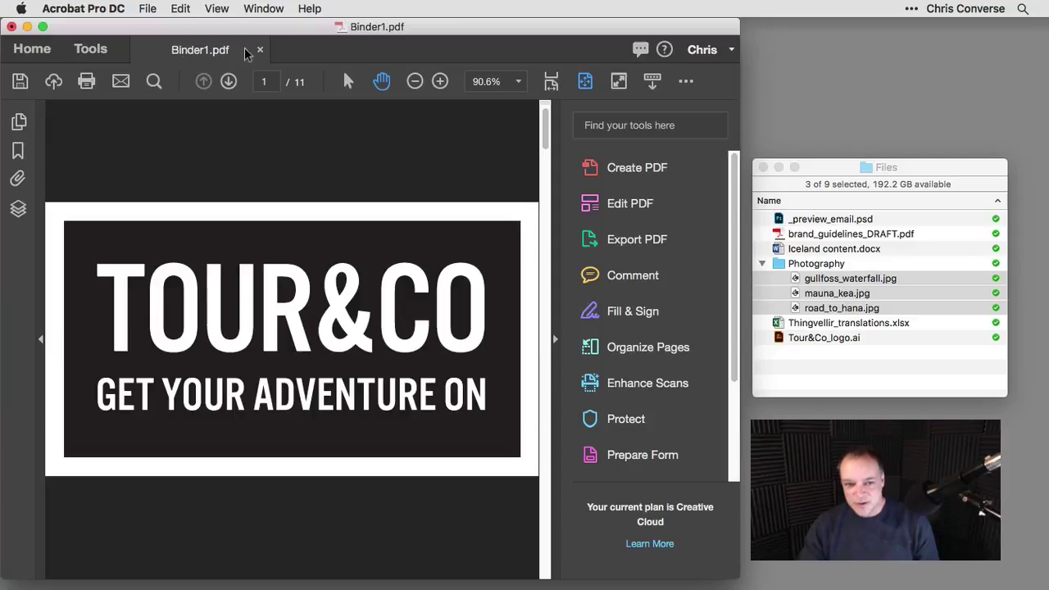
Review the combined PDF's page thumbnails and the bookmarks for its source files.
left_click(20, 123)
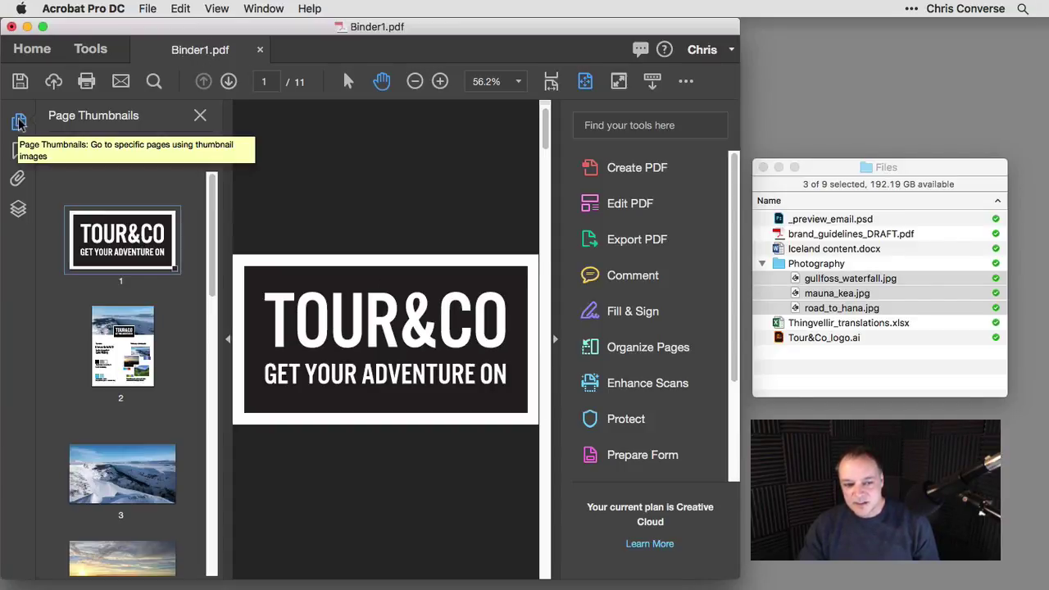
left_click_drag(210, 207, 211, 371)
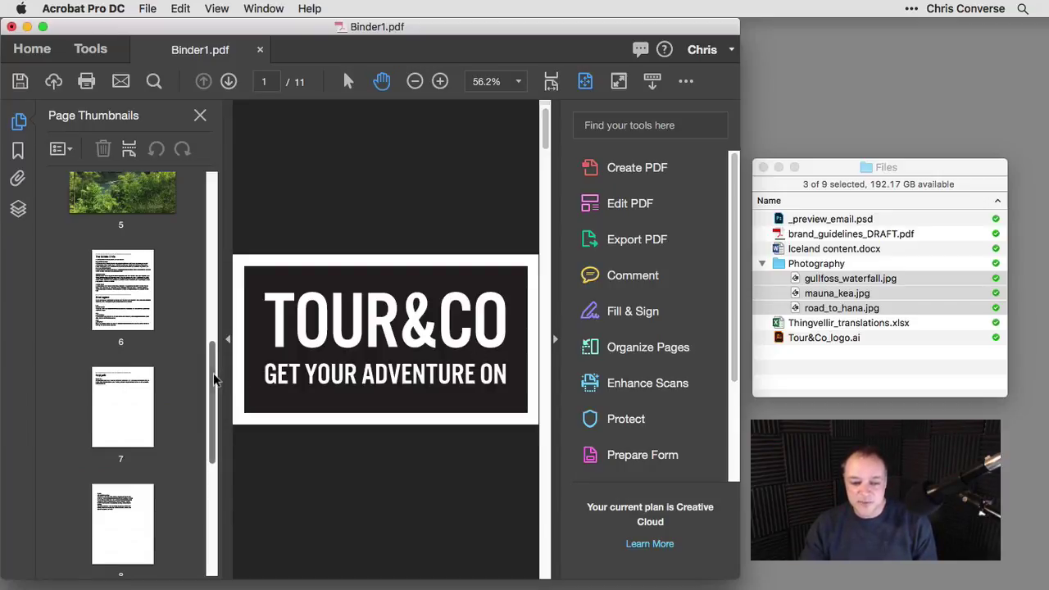
left_click_drag(213, 379, 210, 197)
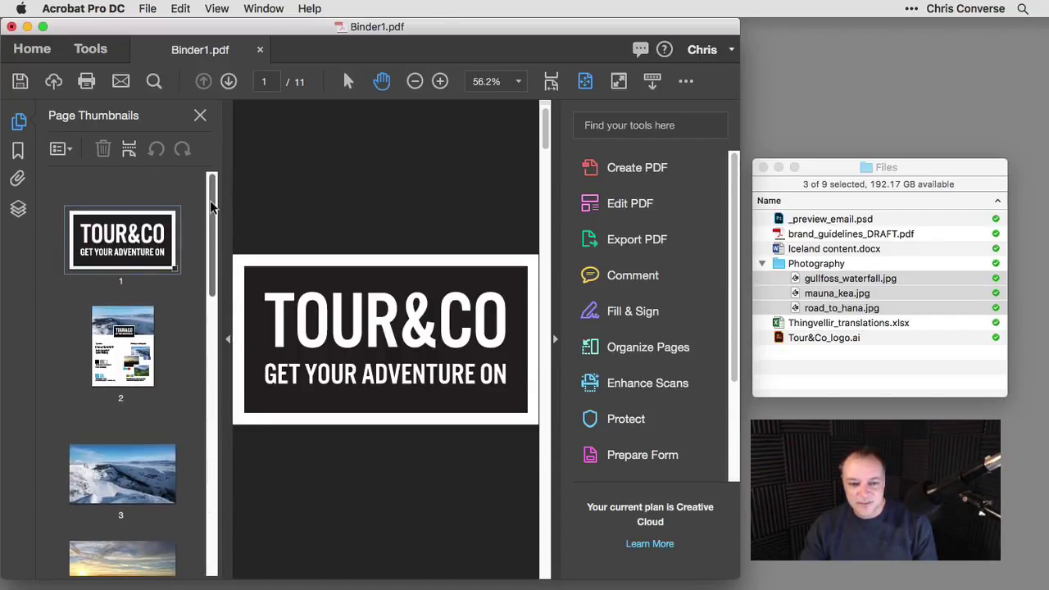
left_click(20, 150)
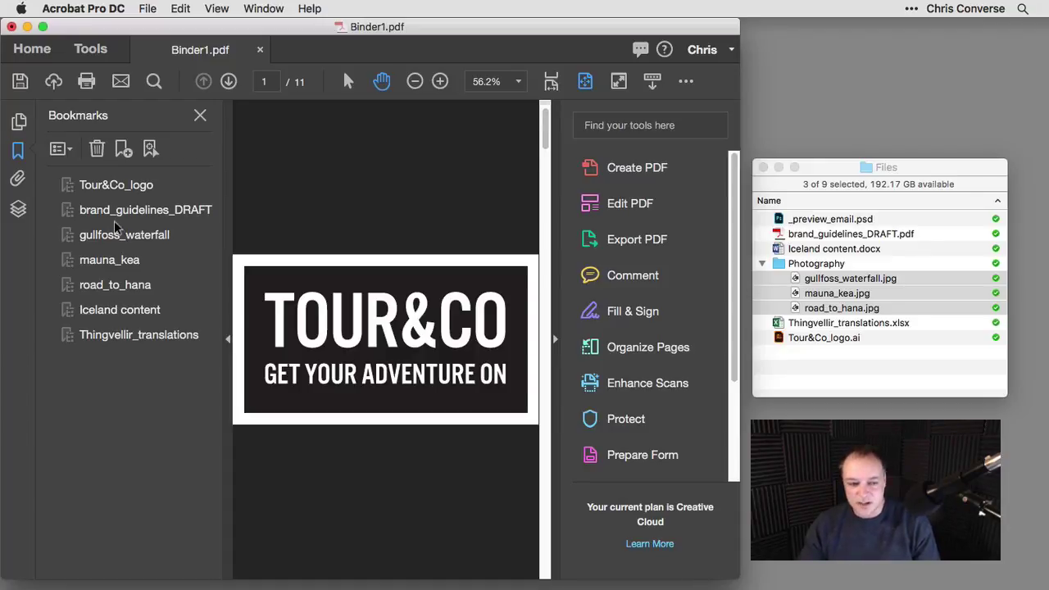
left_click(18, 122)
left_click(199, 118)
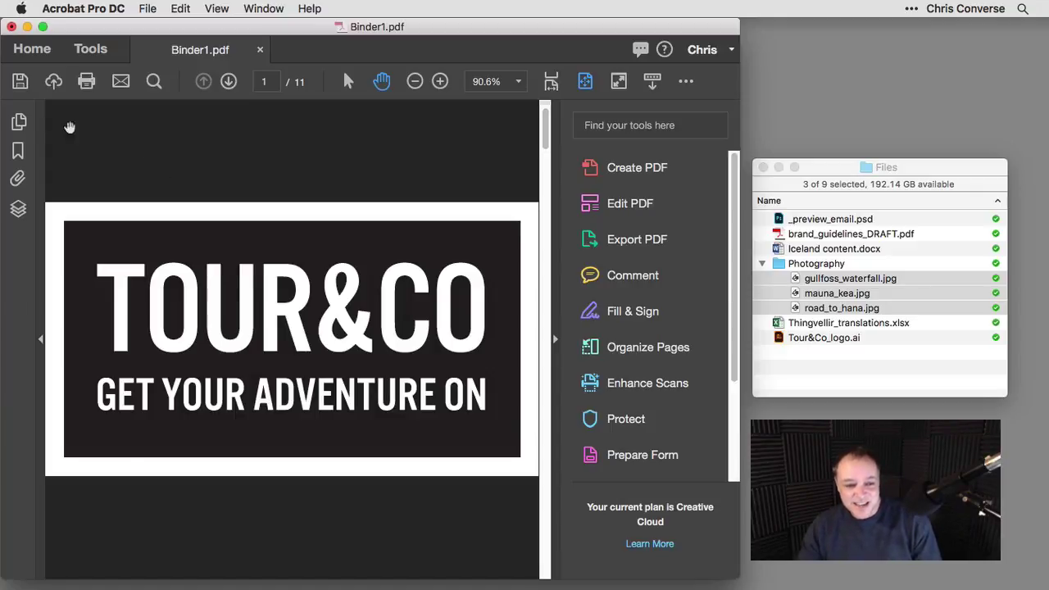
Attach the original Iceland content.docx and Thingvellir_translations.xlsx from the Files folder to the combined PDF.
left_click(18, 179)
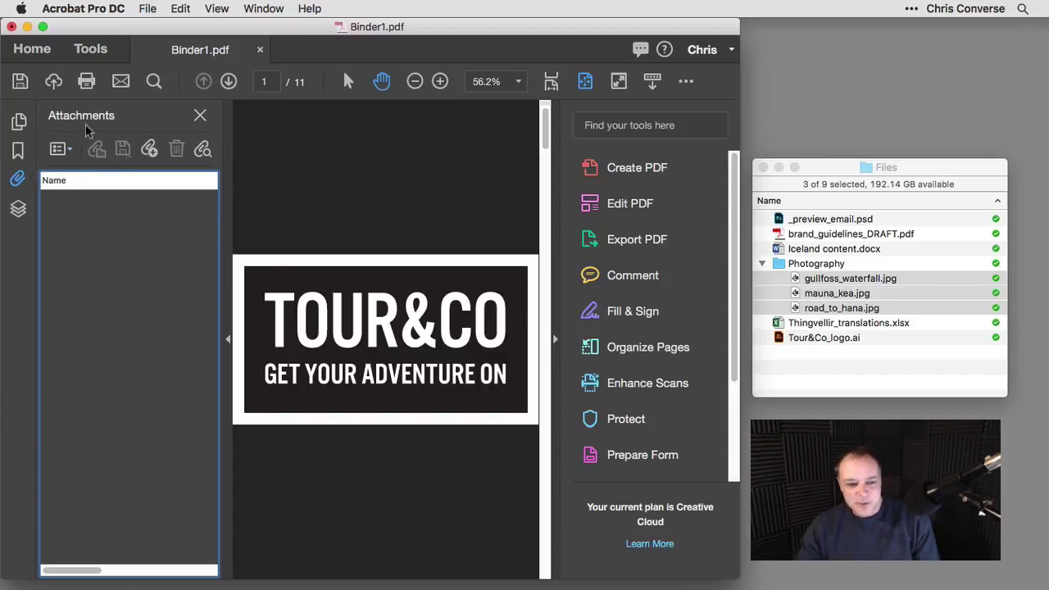
left_click(149, 150)
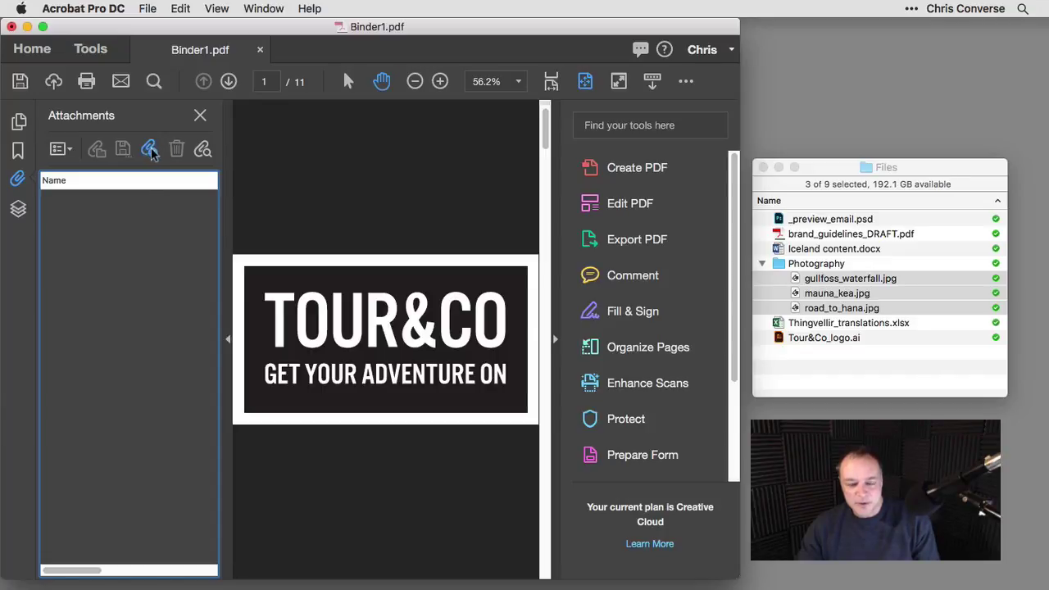
left_click(149, 152)
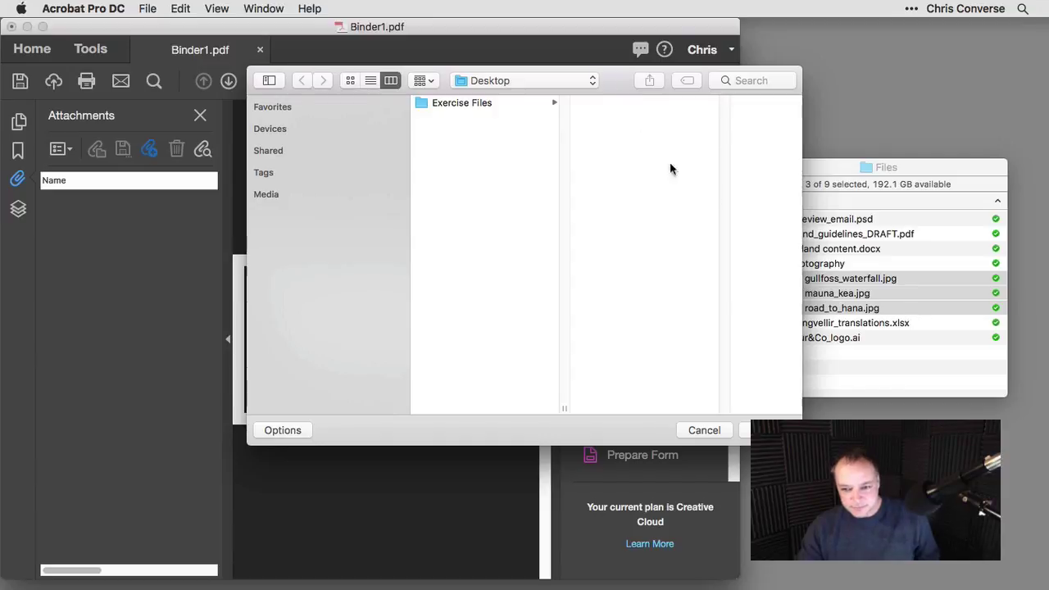
left_click(847, 186)
left_click(847, 357)
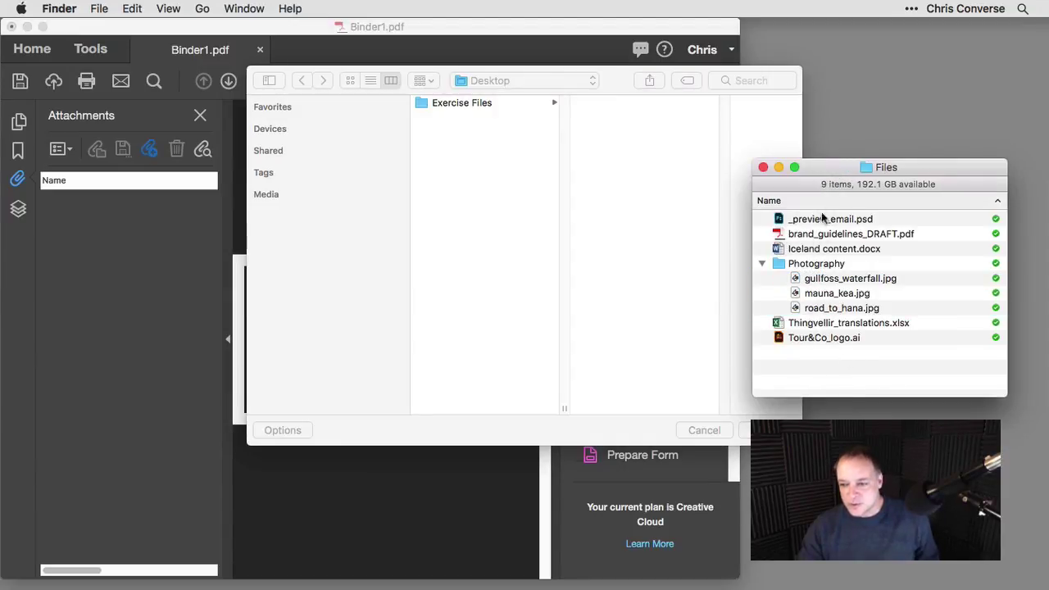
left_click_drag(824, 249, 460, 162)
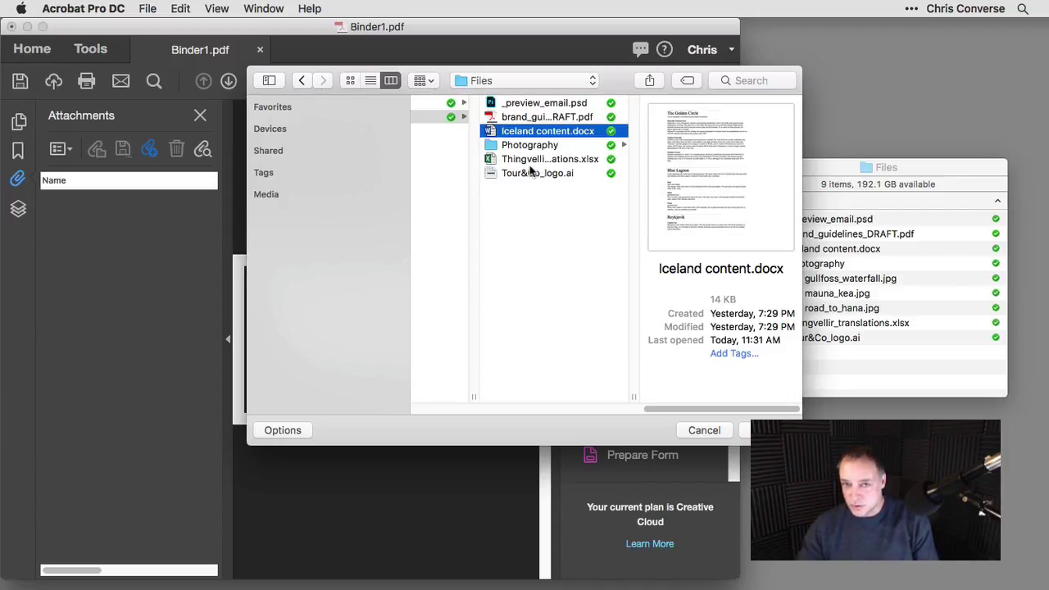
left_click(518, 161, "super")
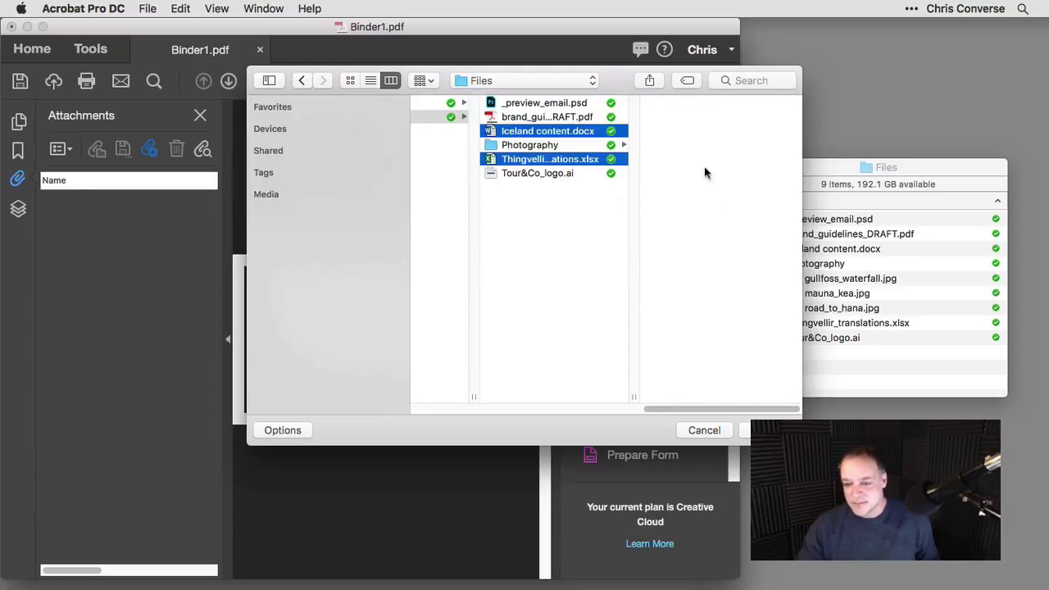
left_click_drag(615, 70, 514, 45)
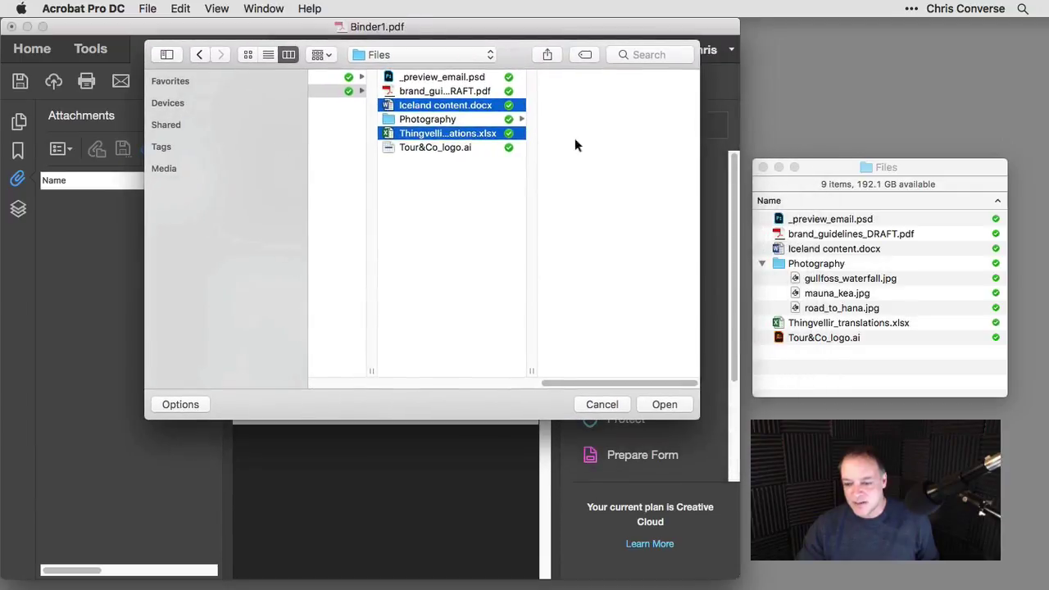
left_click(665, 406)
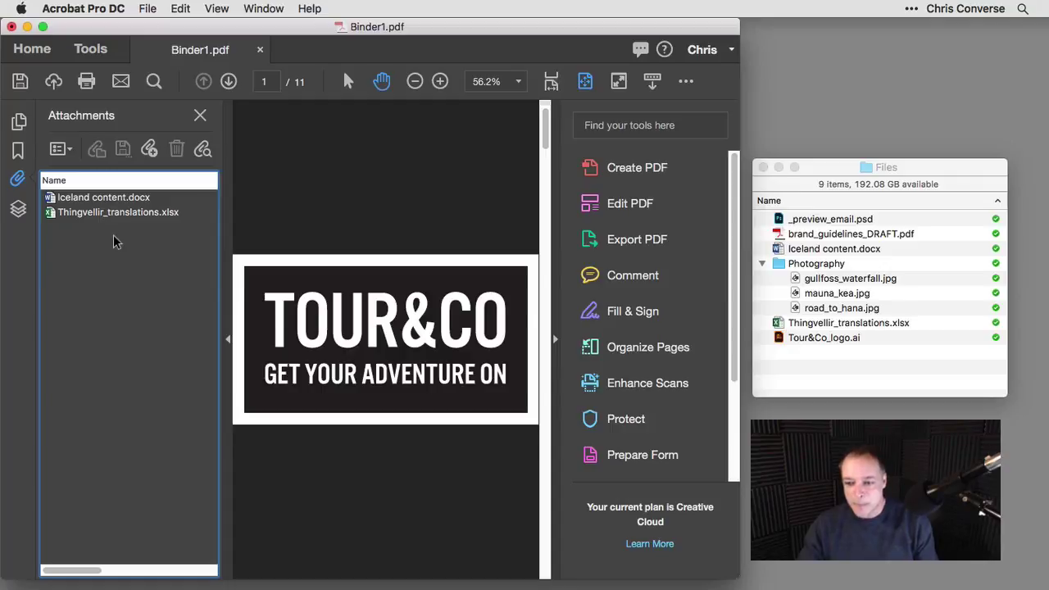
Bring up the Design Files folder in Finder and attach its brand_guidelines_DRAFT.indd and brand_guidelines_DRAFT.psd to the combined PDF.
key("super+Tab")
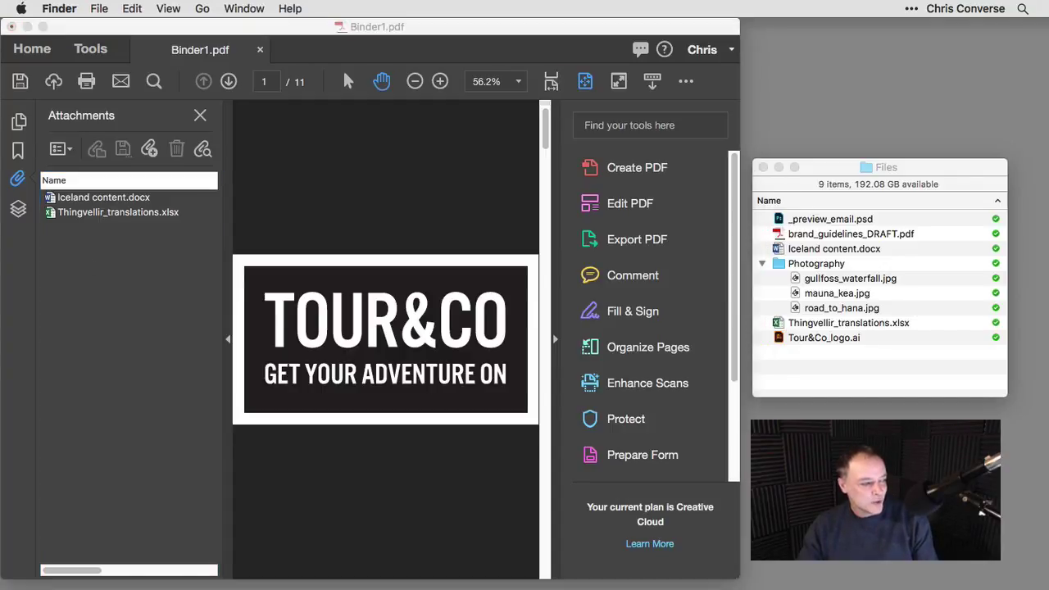
key("super+n")
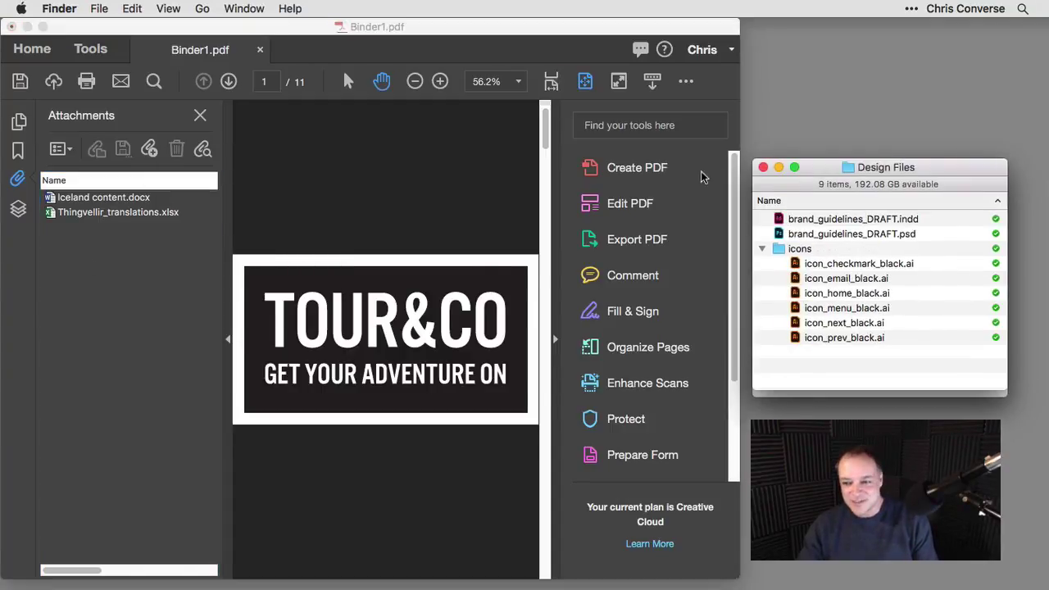
left_click_drag(797, 172, 808, 88)
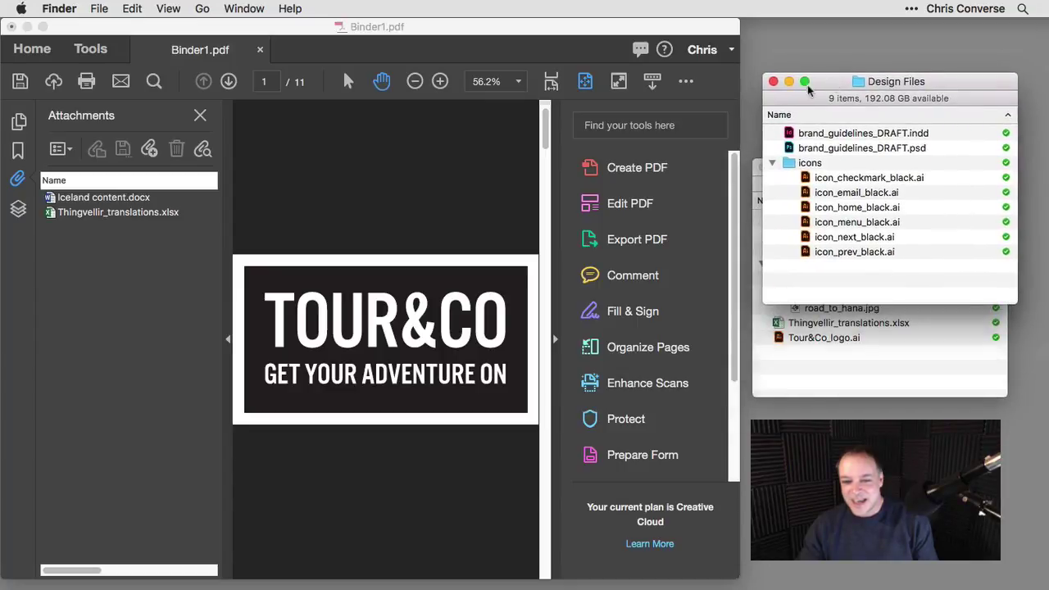
left_click(149, 149)
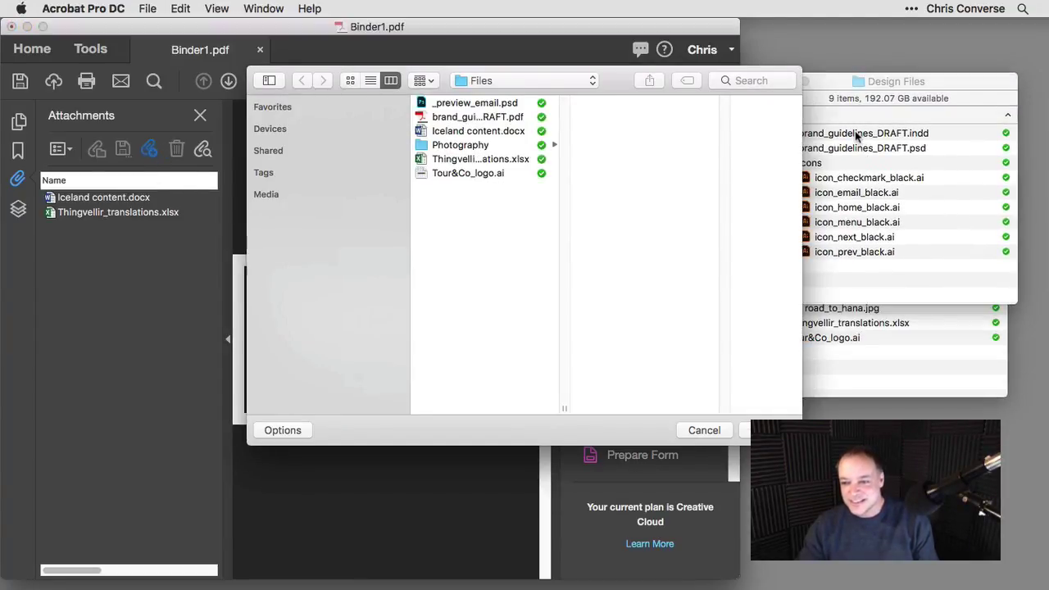
left_click_drag(857, 135, 607, 149)
left_click(512, 119, "shift")
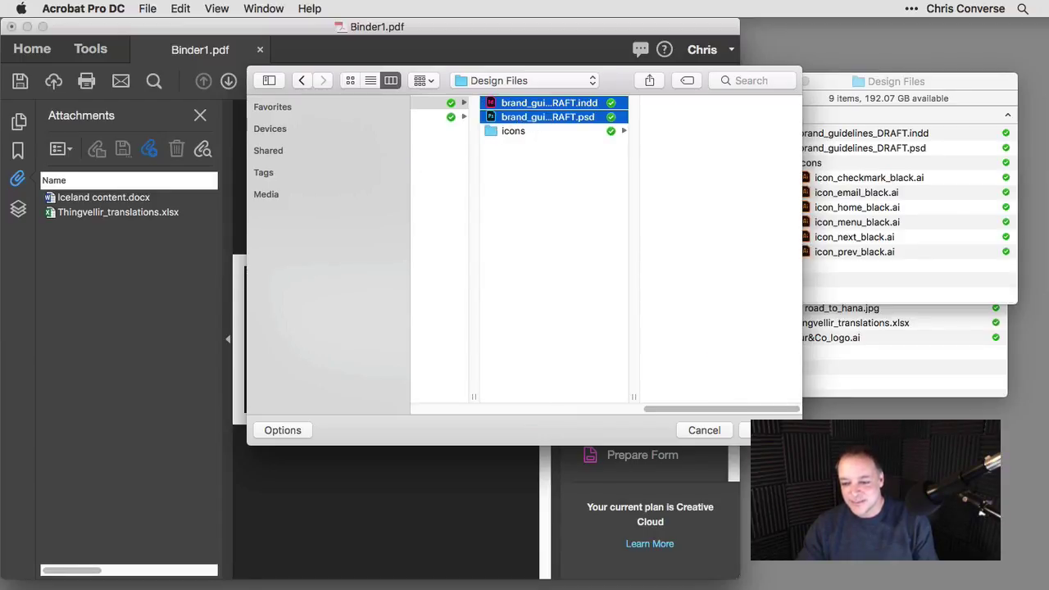
key("Return")
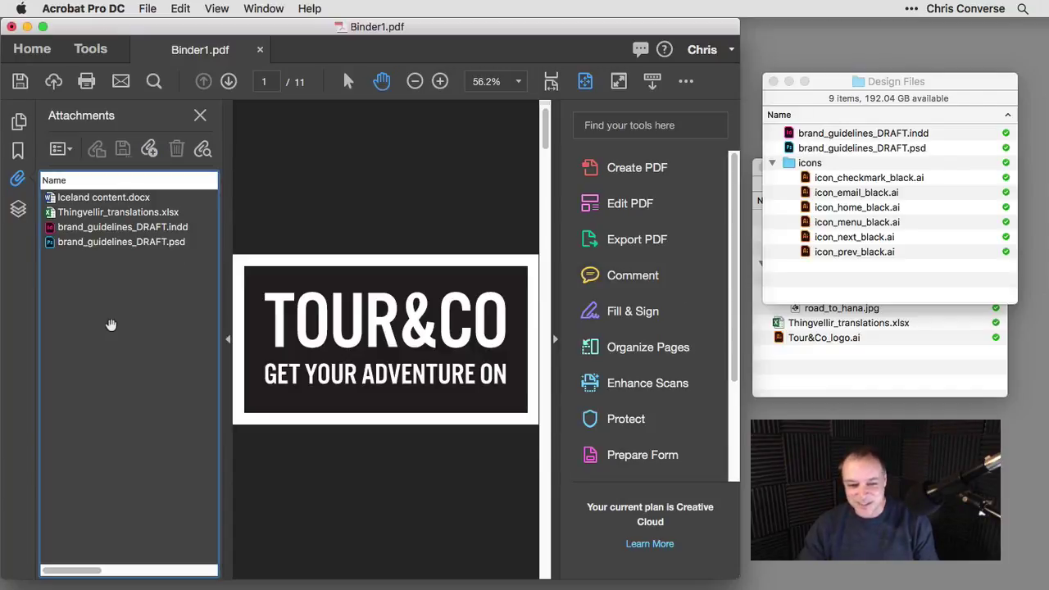
Attach the six black icon .ai files from the icons folder in Design Files to the combined PDF.
left_click_drag(840, 92, 812, 67)
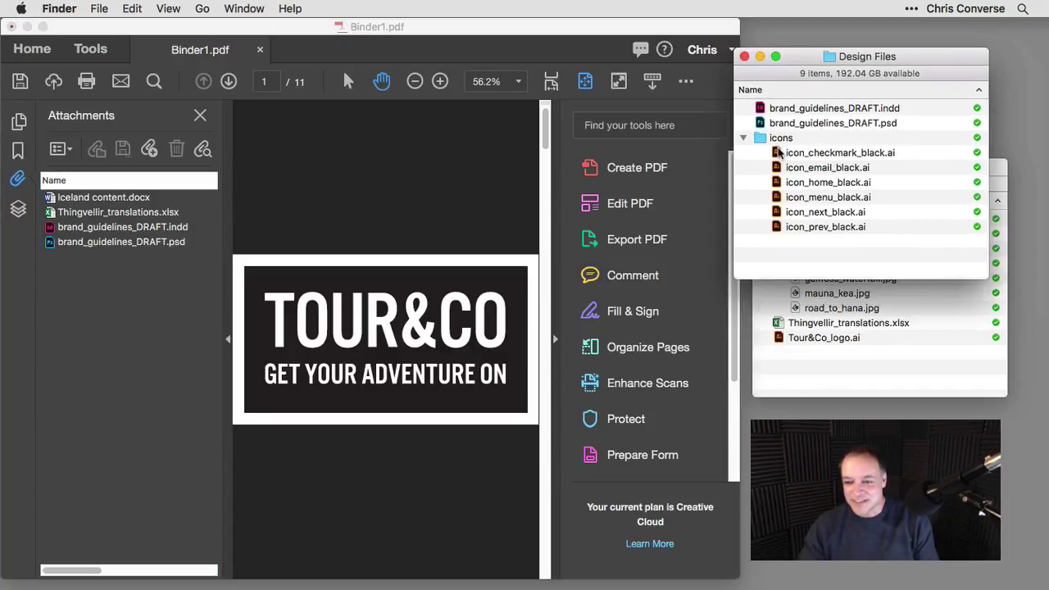
left_click(779, 152)
left_click(777, 226, "shift")
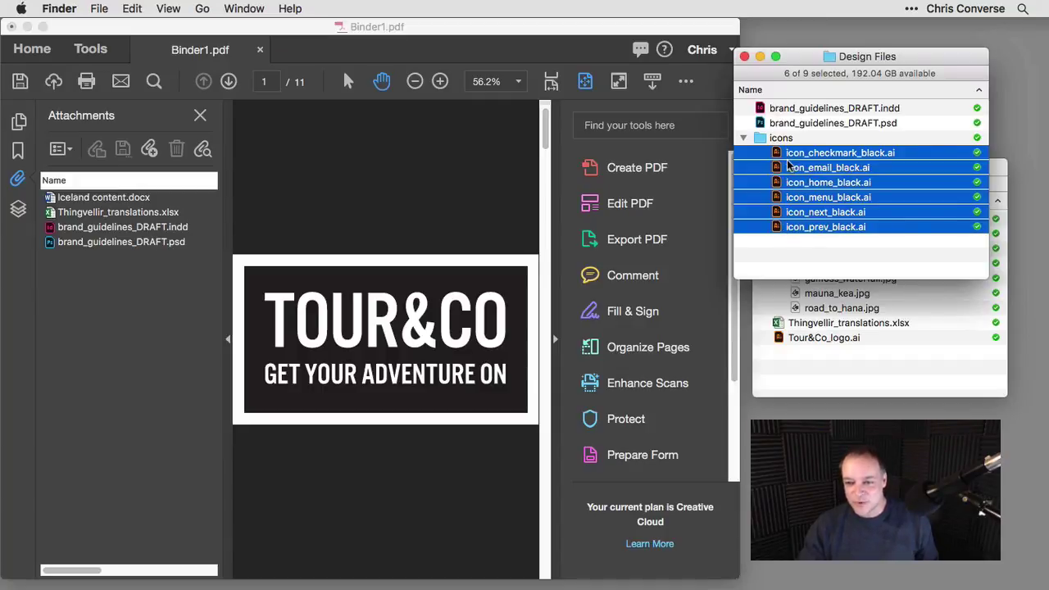
left_click_drag(780, 154, 72, 279)
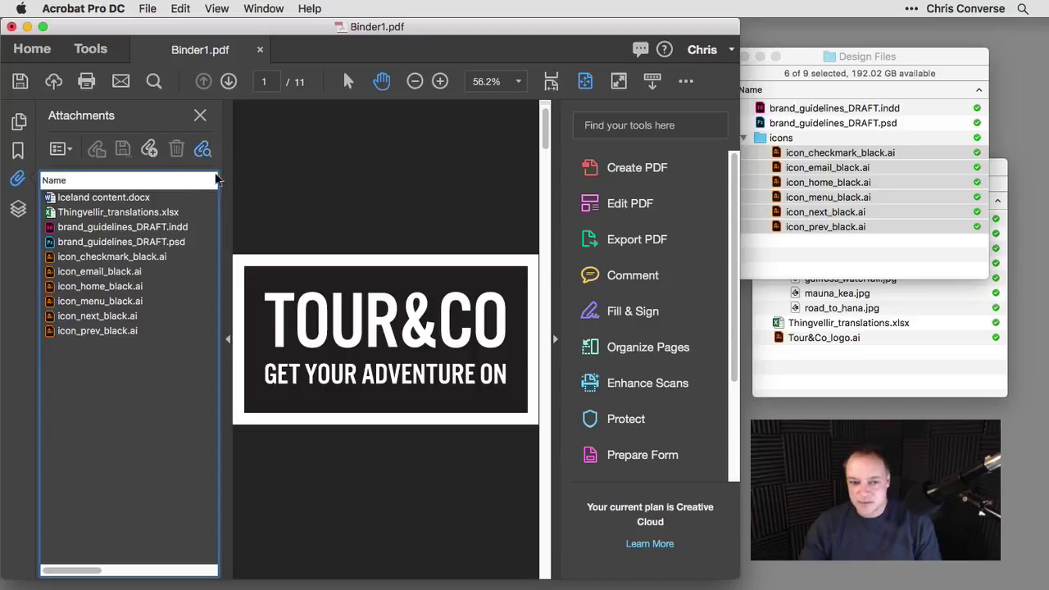
Set the PDF's initial view to Attachments Panel and Page, with Single Page layout and Fit Page magnification.
left_click(148, 9)
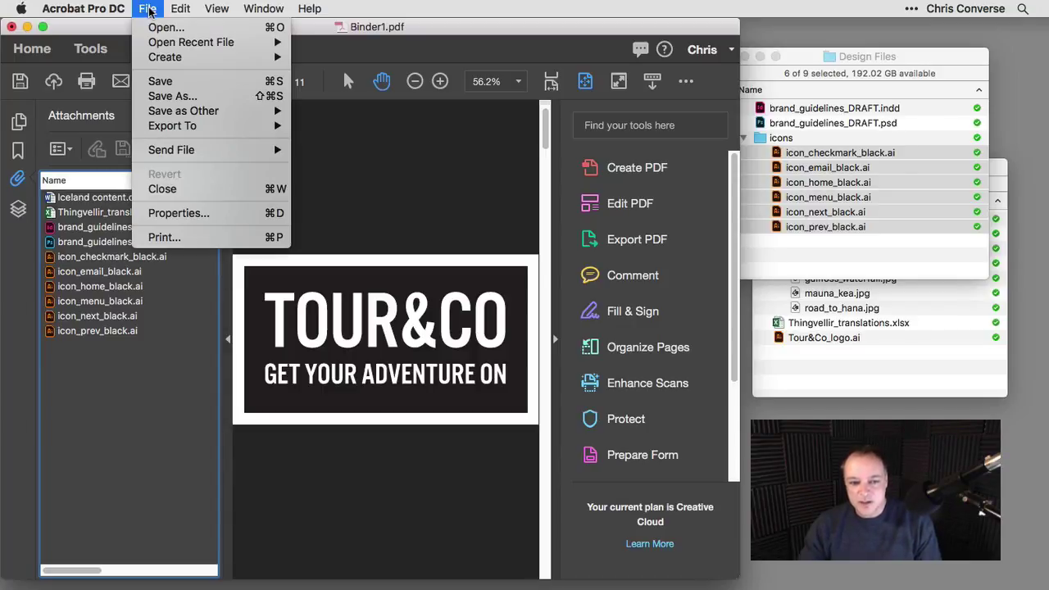
left_click(167, 214)
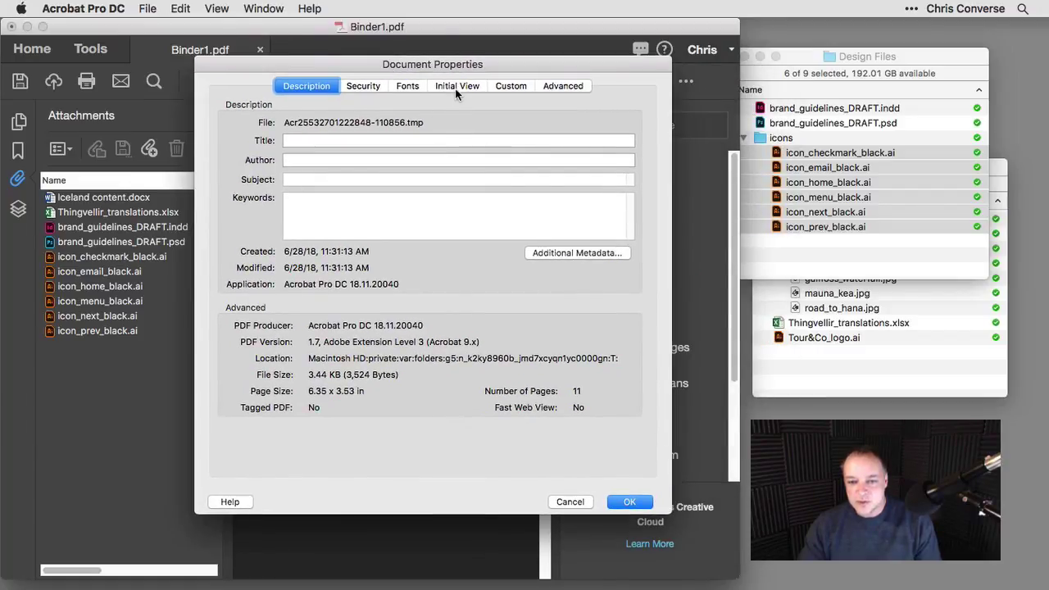
left_click(456, 87)
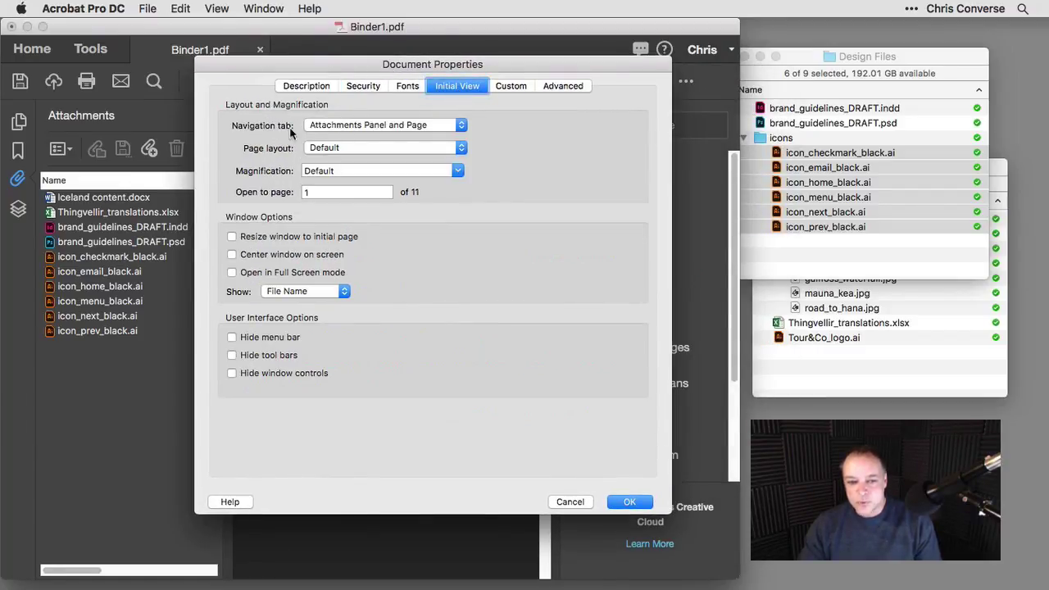
left_click(330, 126)
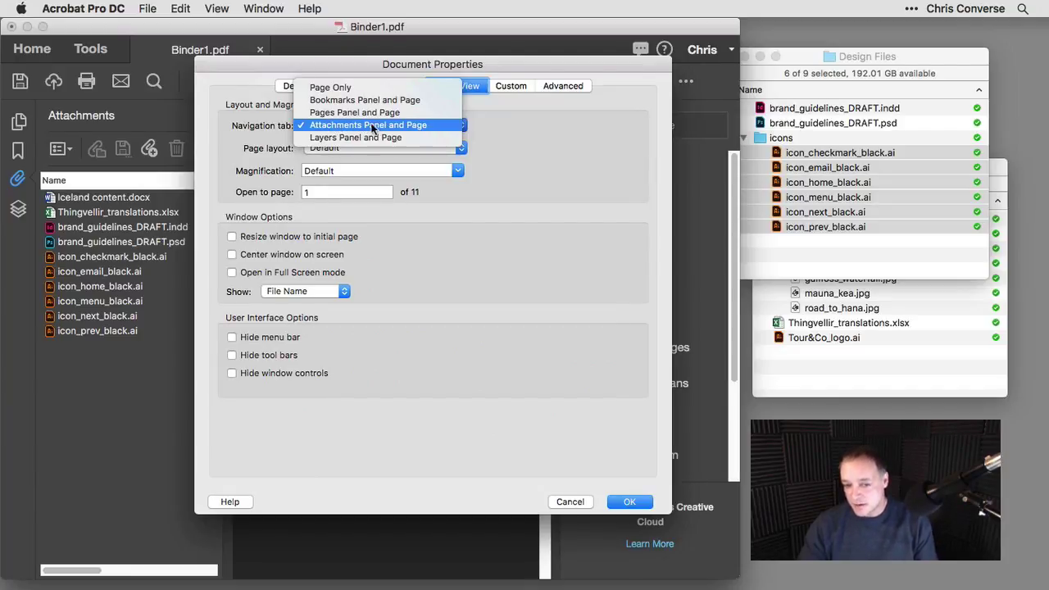
left_click(442, 124)
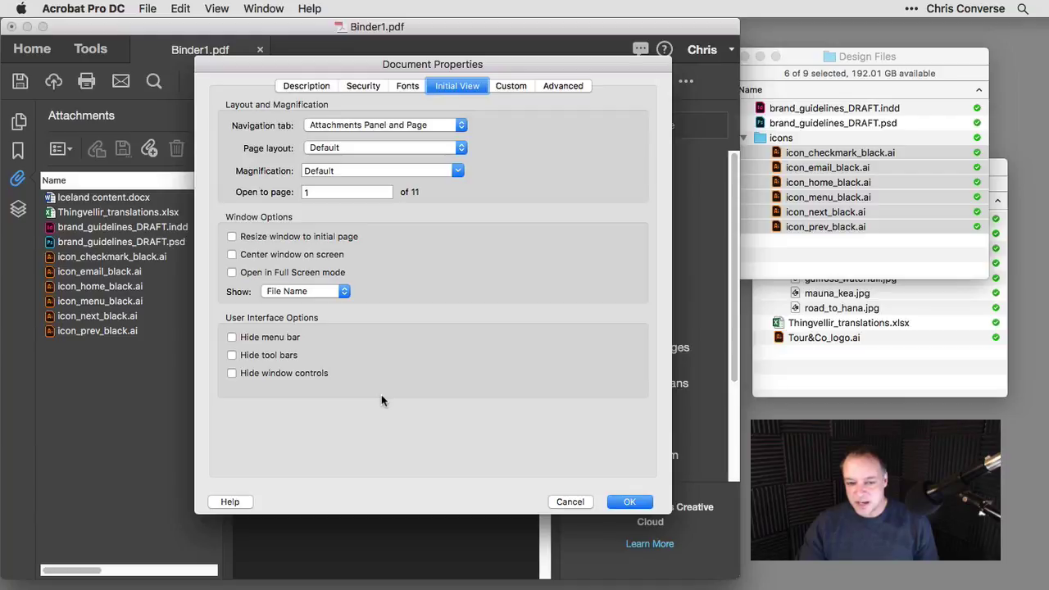
left_click(343, 148)
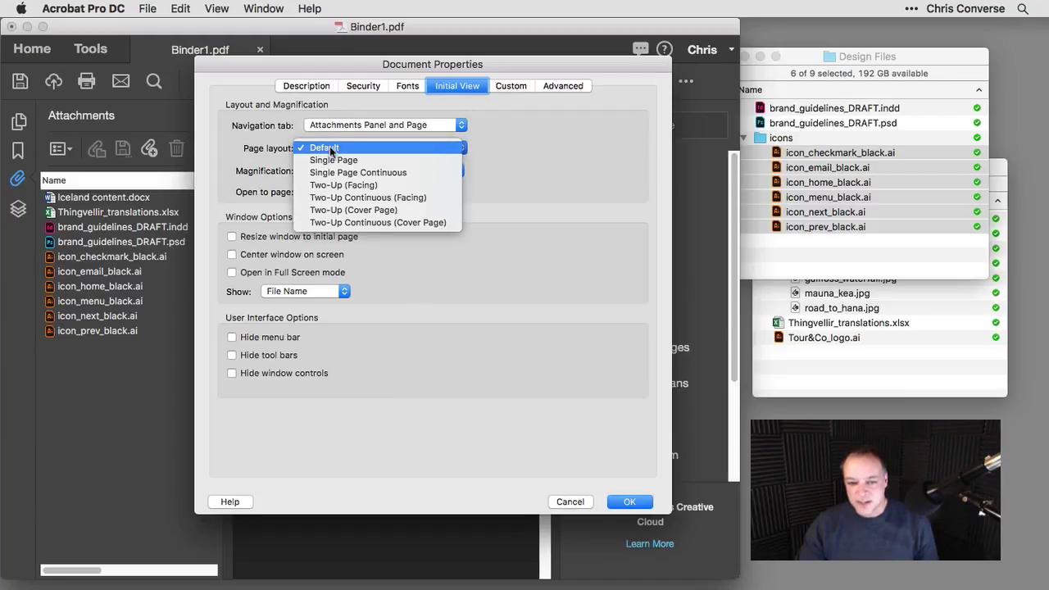
left_click(338, 160)
left_click(458, 171)
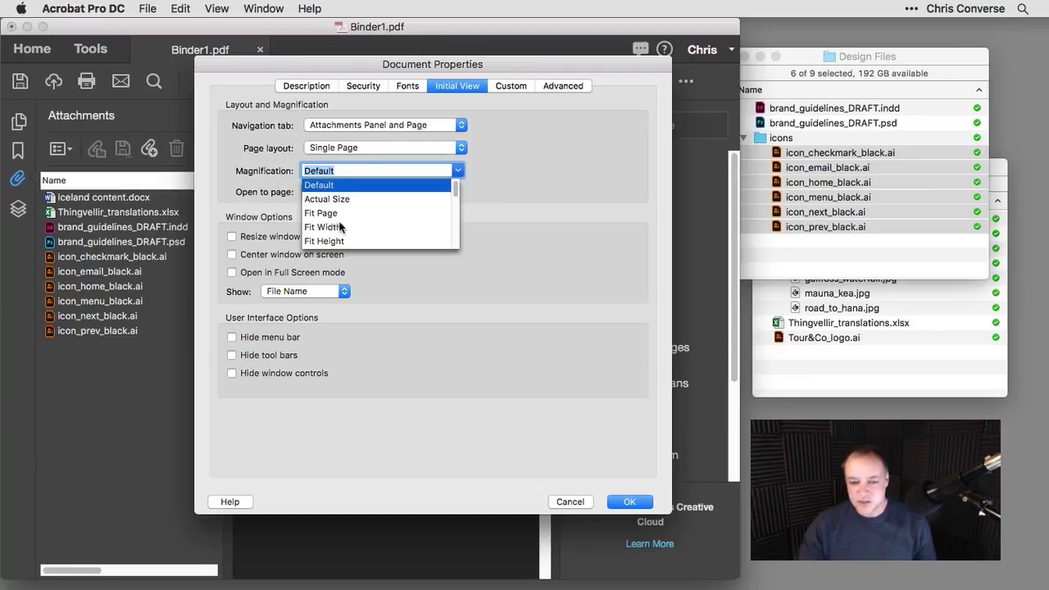
left_click(324, 213)
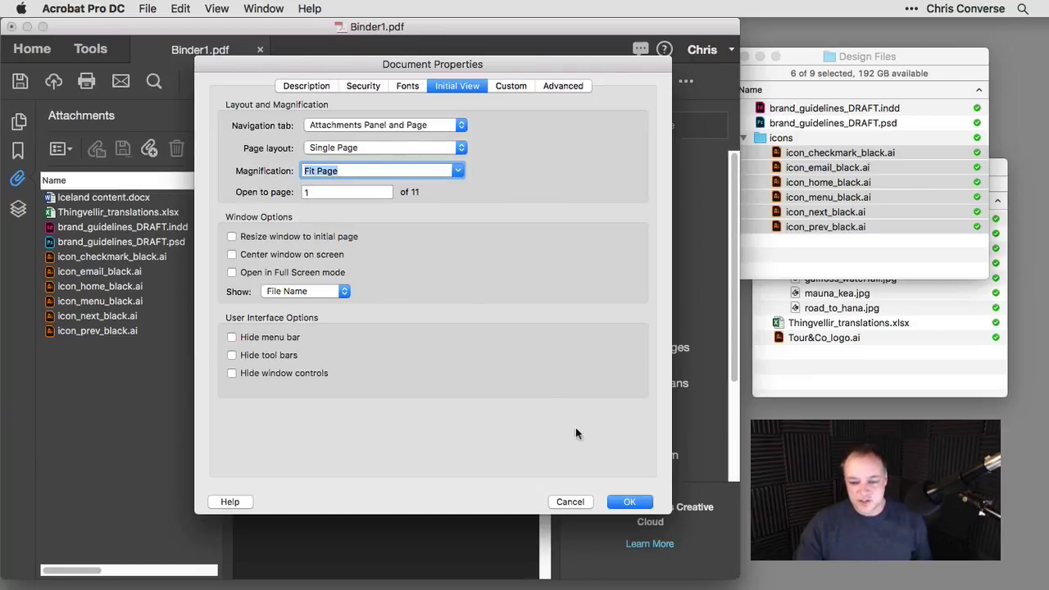
left_click(632, 501)
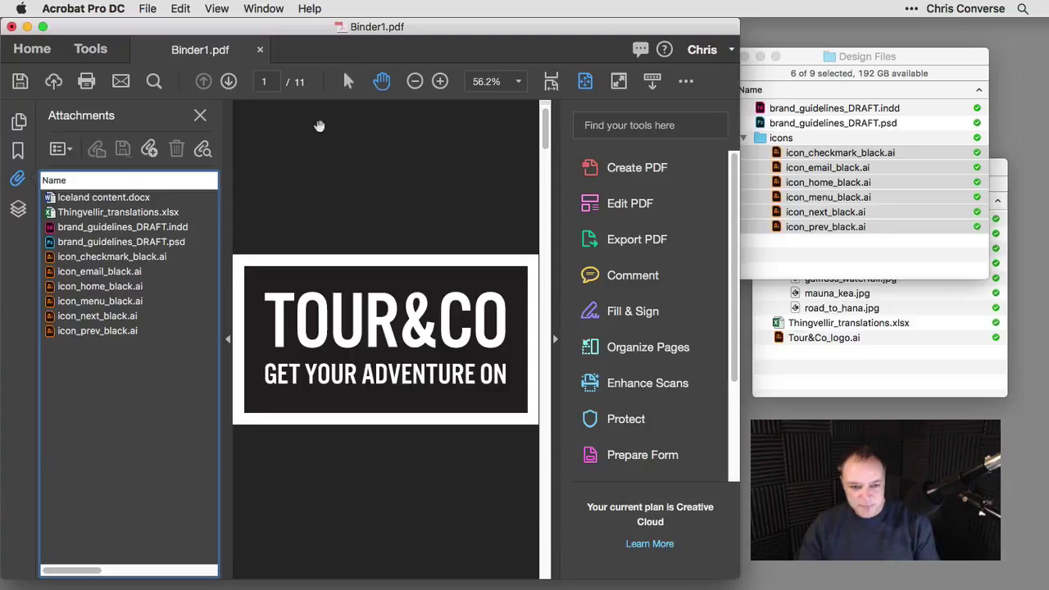
Save the combined PDF as brand_assets.pdf in the Tour&Co folder on Creative Cloud.
left_click(148, 9)
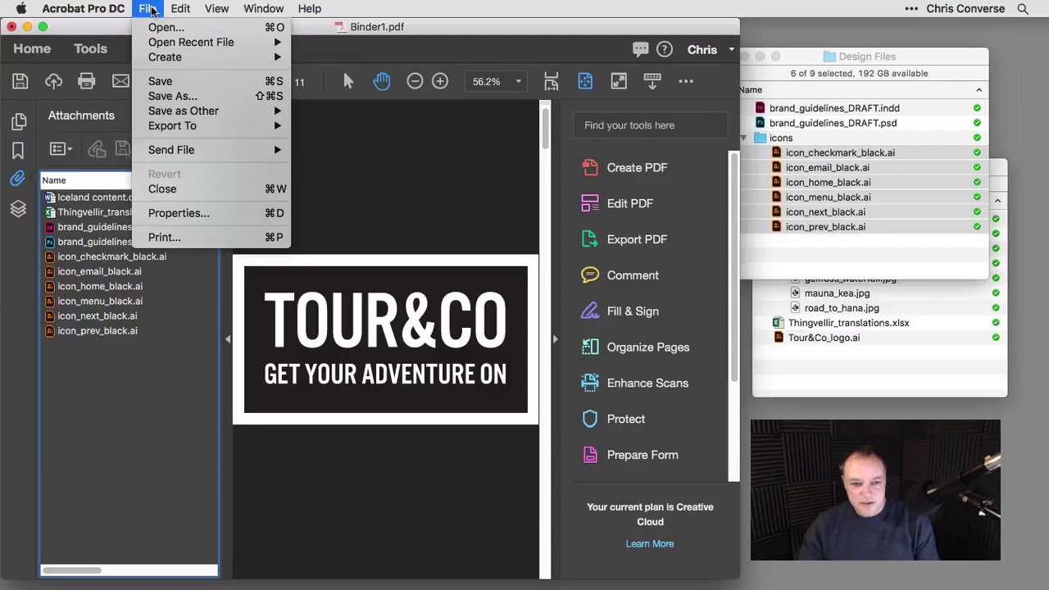
left_click(160, 81)
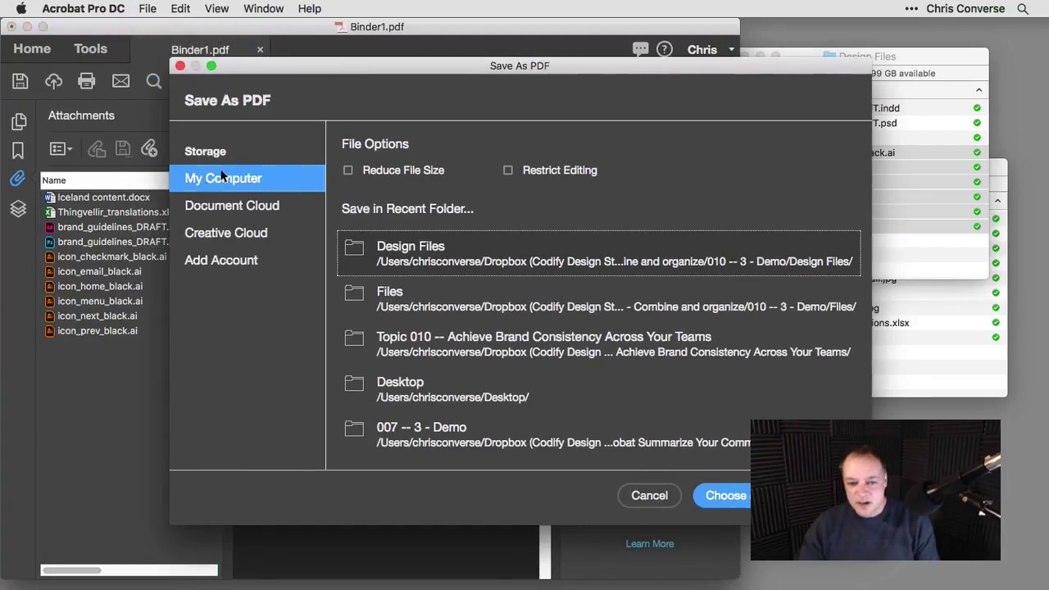
left_click(225, 235)
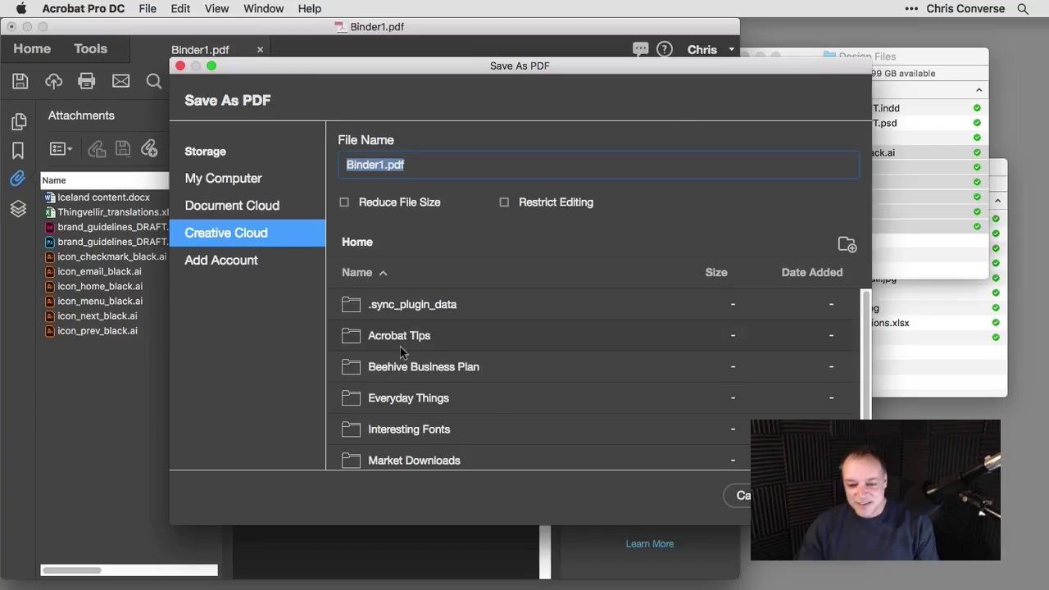
scroll(786, 361, "down", 1)
scroll(870, 328, "down", 2)
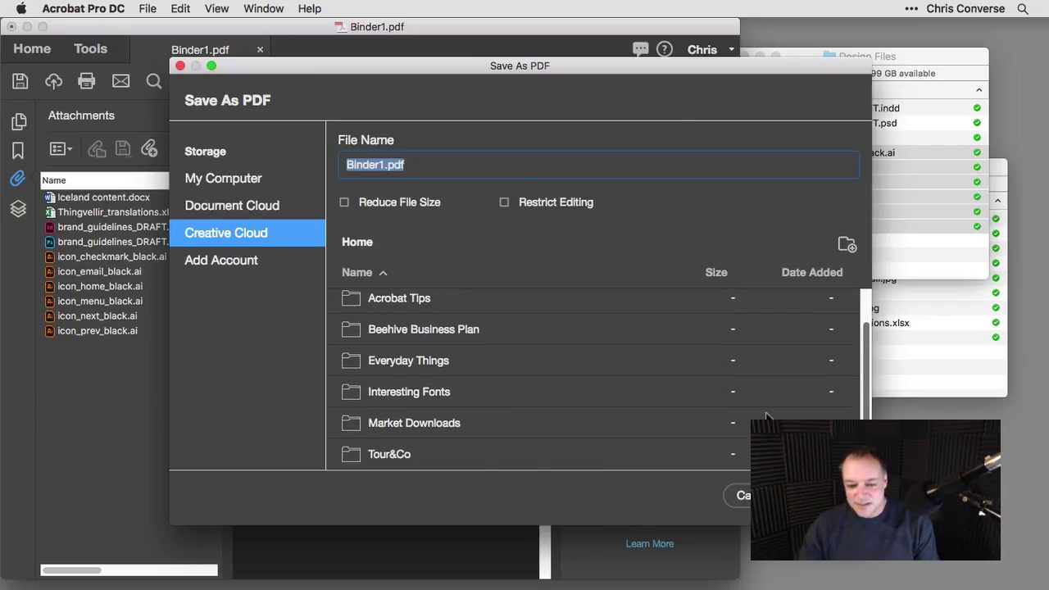
double_click(377, 457)
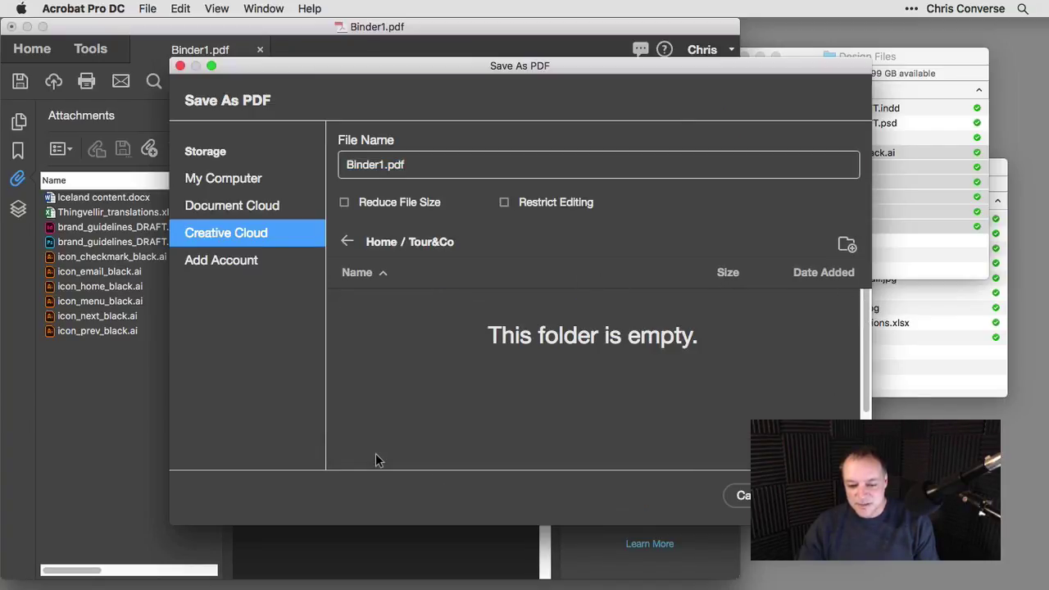
double_click(388, 165)
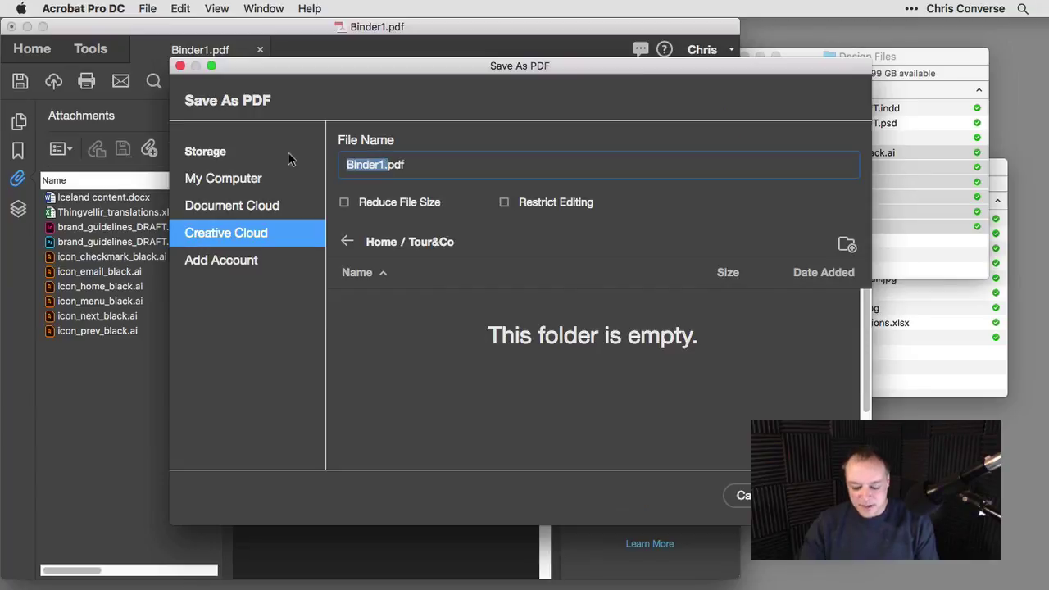
type("brand_ass")
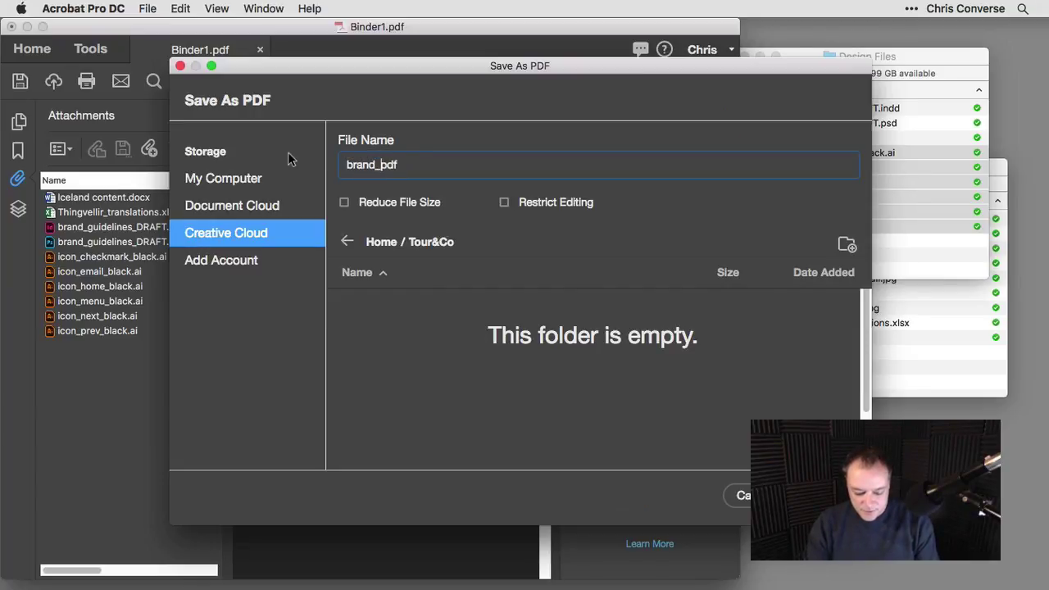
type("ets")
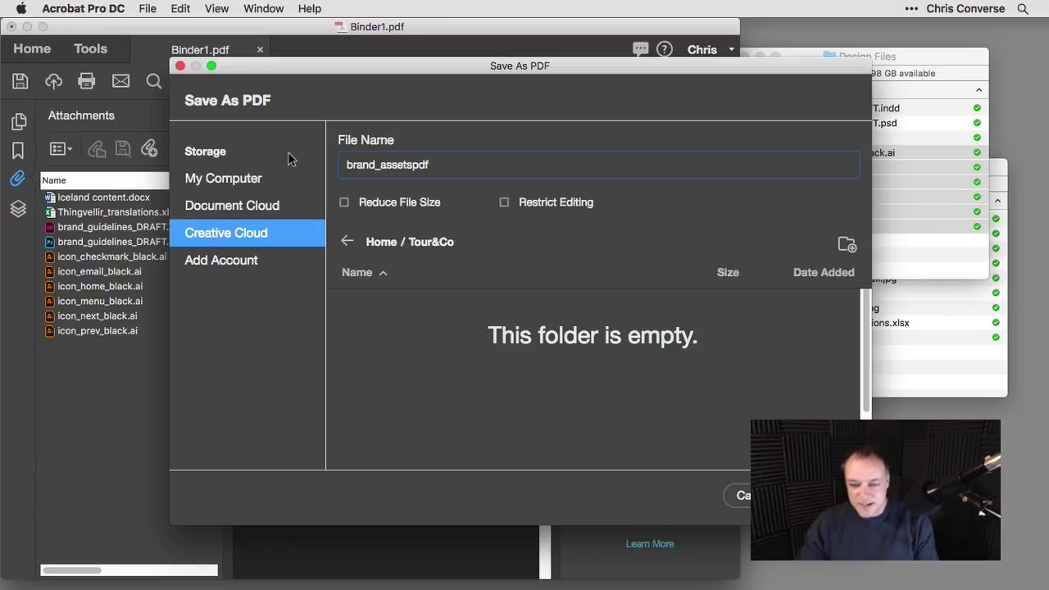
type(".")
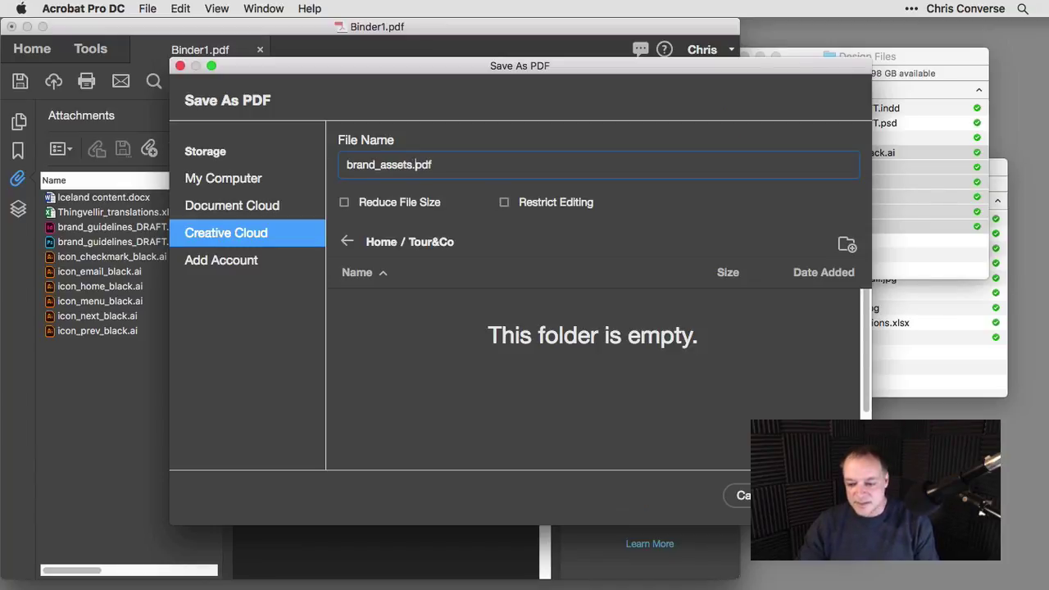
key("Return")
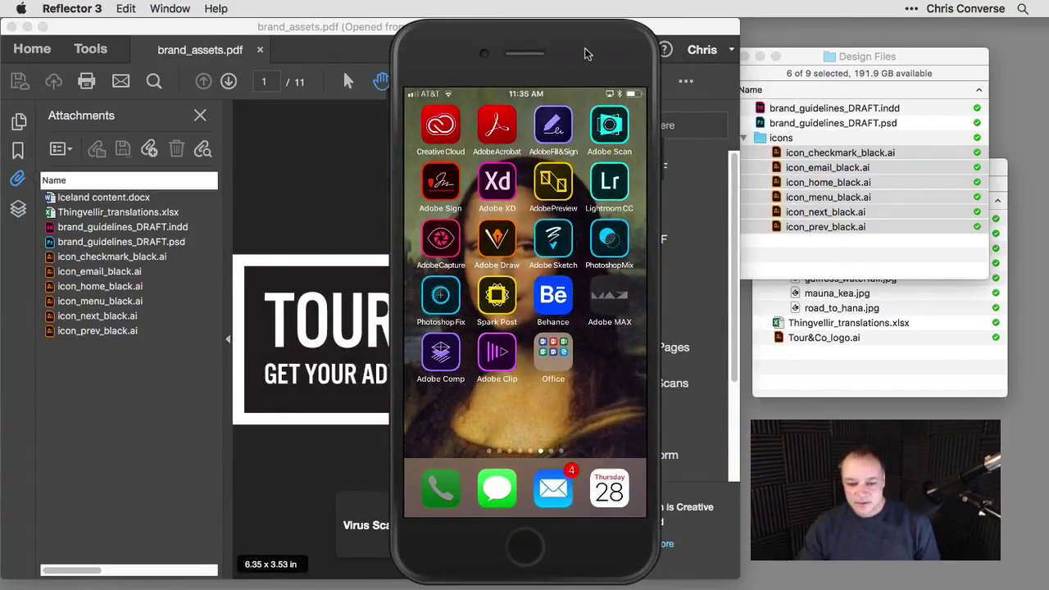
Move the mirrored phone in Reflector 3 over the attachments list and bring the Files folder forward in Finder.
left_click_drag(594, 121, 236, 105)
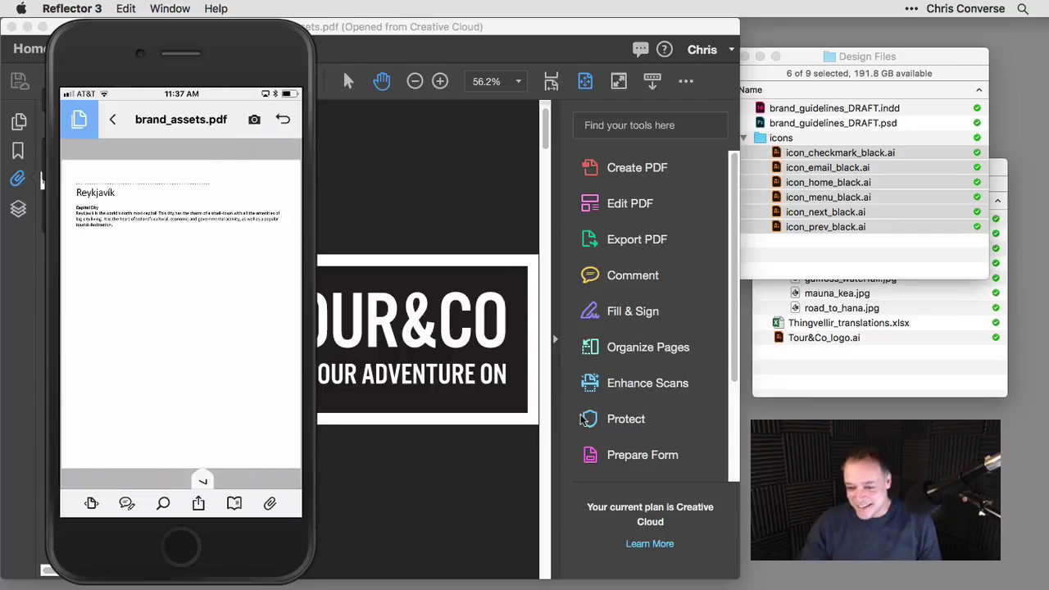
left_click(808, 399)
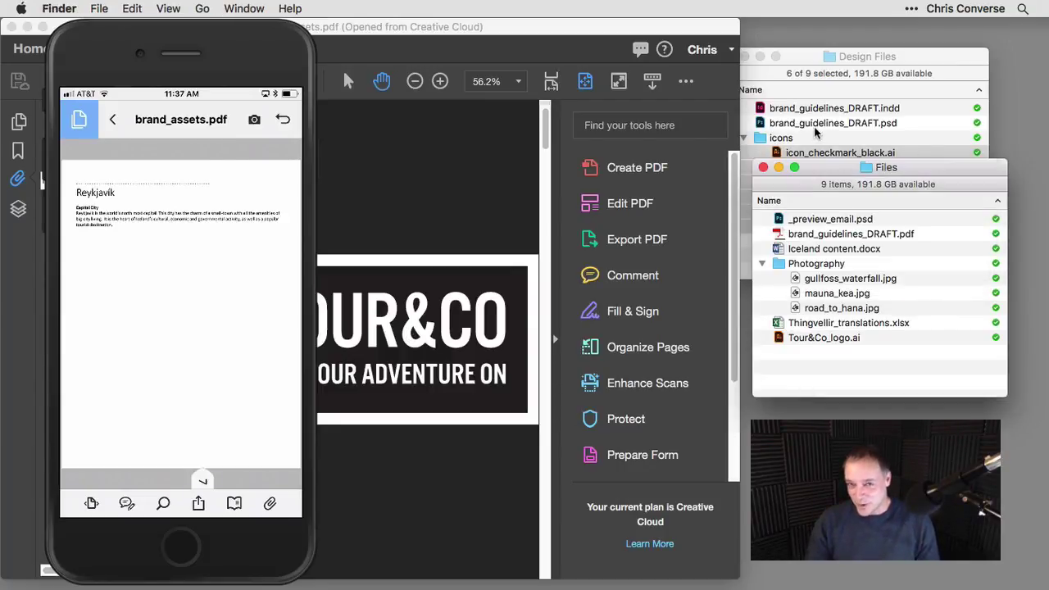